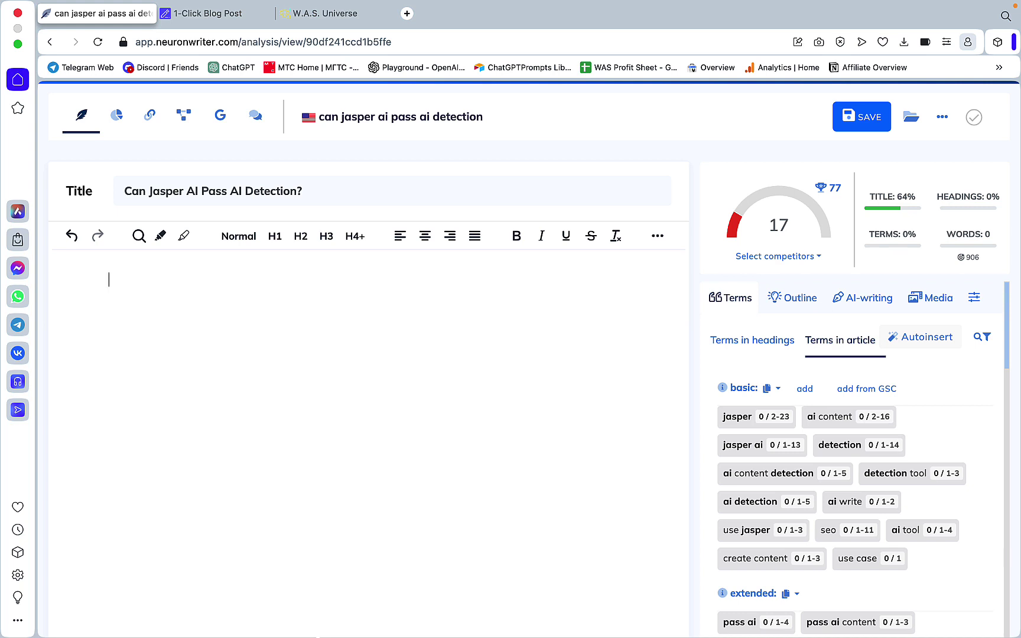
# - Check and close the title and description meta settings, view heading terms, then show the Outline panel
pyautogui.click(341, 202)
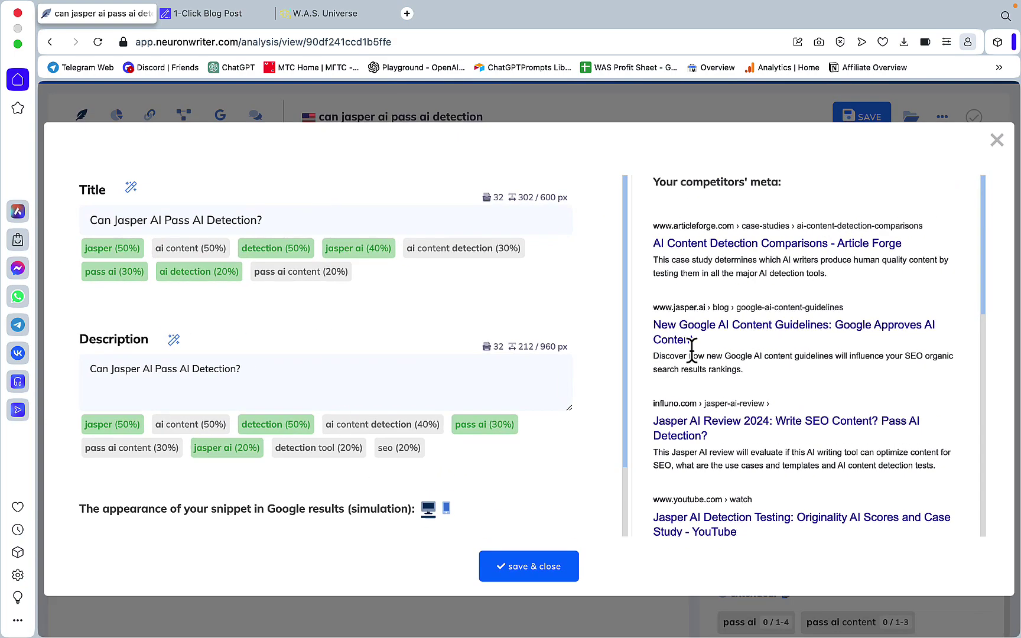
pyautogui.press('Escape')
pyautogui.click(350, 185)
pyautogui.press('Escape')
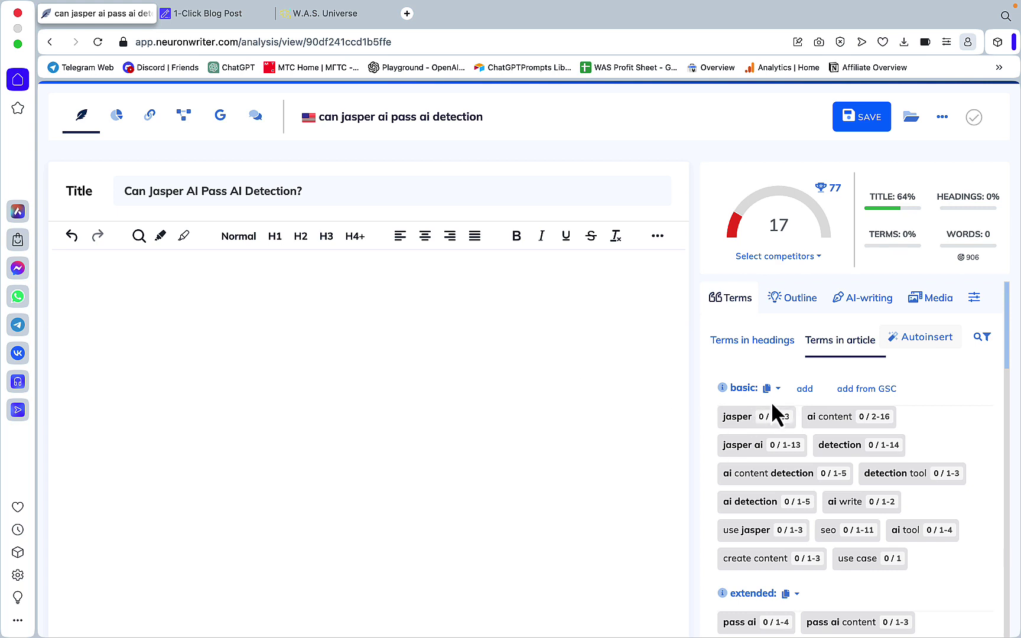
pyautogui.click(792, 362)
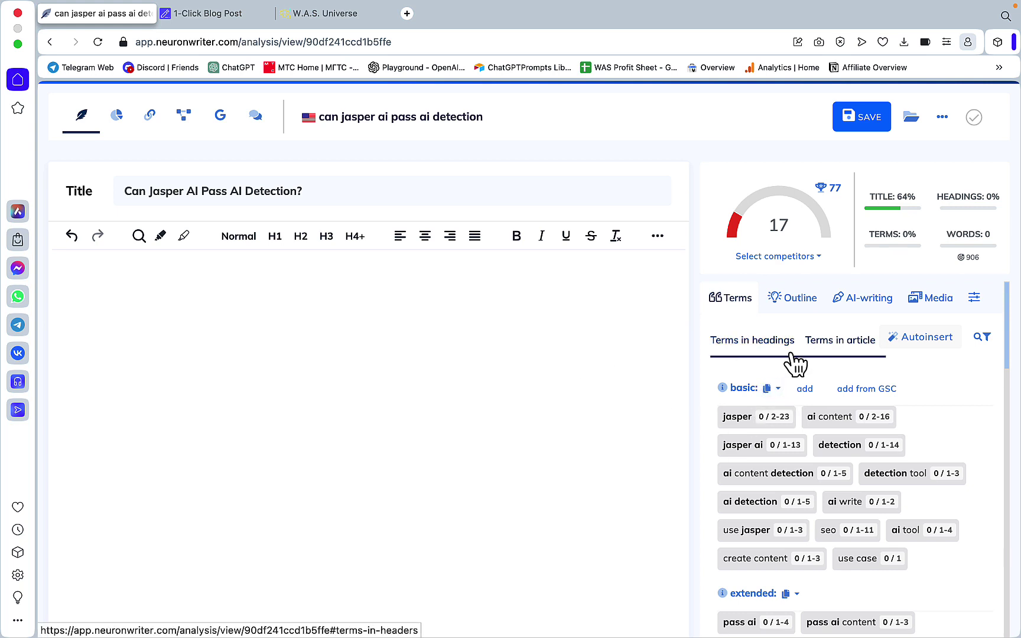
pyautogui.click(814, 308)
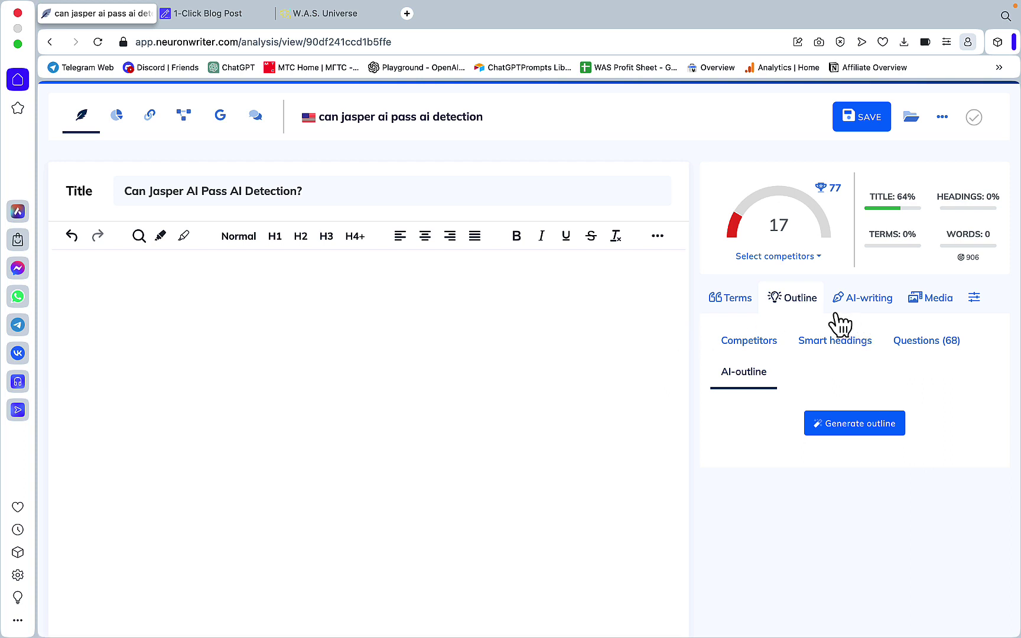
# - Set up an AI outline with GPT-4-turbo and have it written into the article
pyautogui.click(853, 426)
pyautogui.scroll(-5, 850, 447)
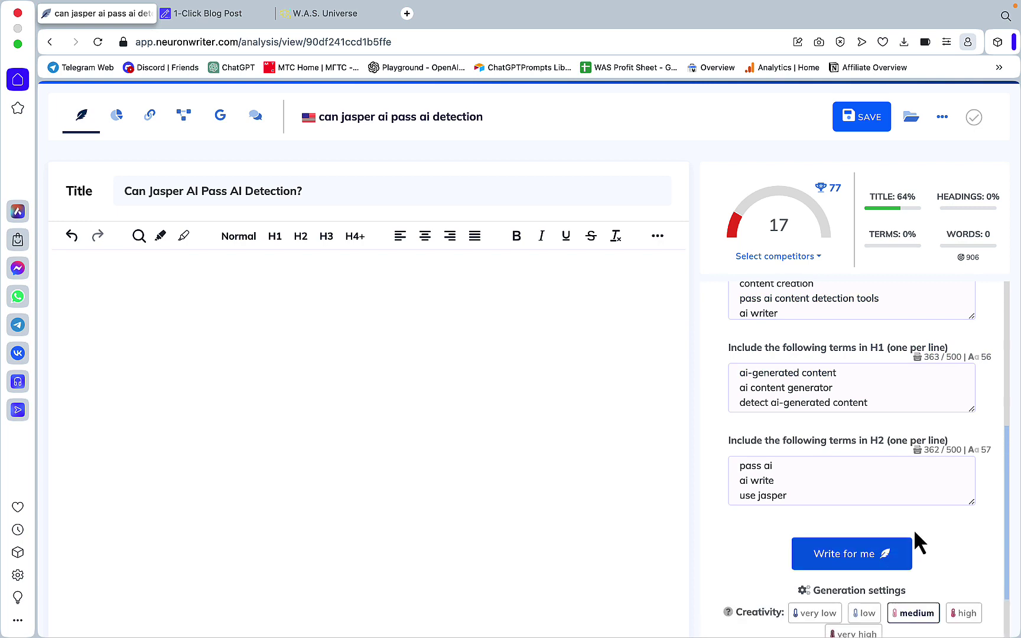
pyautogui.scroll(-5, 913, 529)
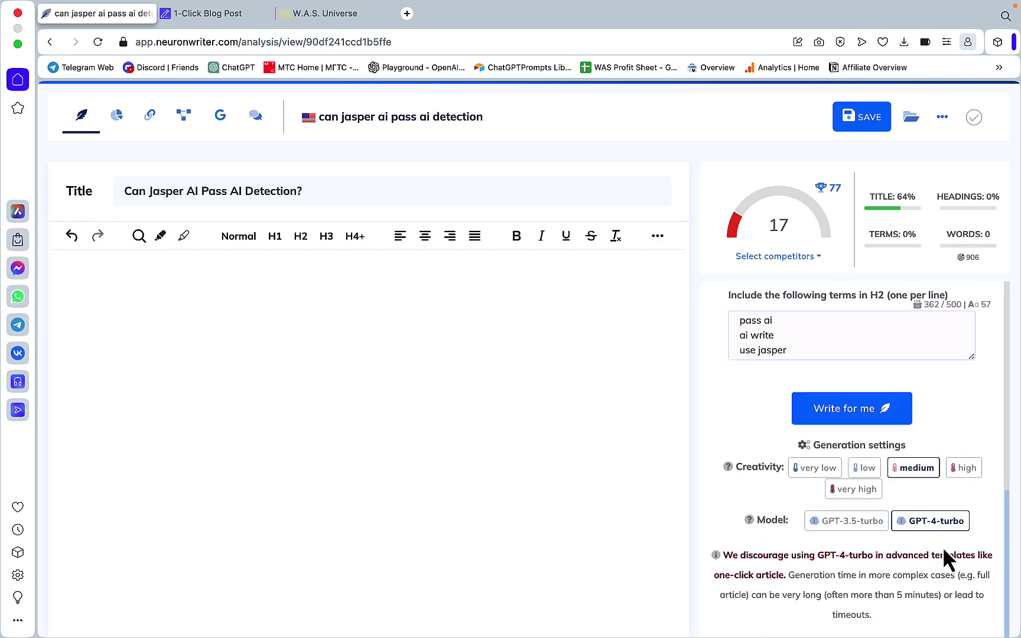
pyautogui.scroll(5, 930, 486)
pyautogui.scroll(-3, 931, 483)
pyautogui.scroll(-3, 945, 555)
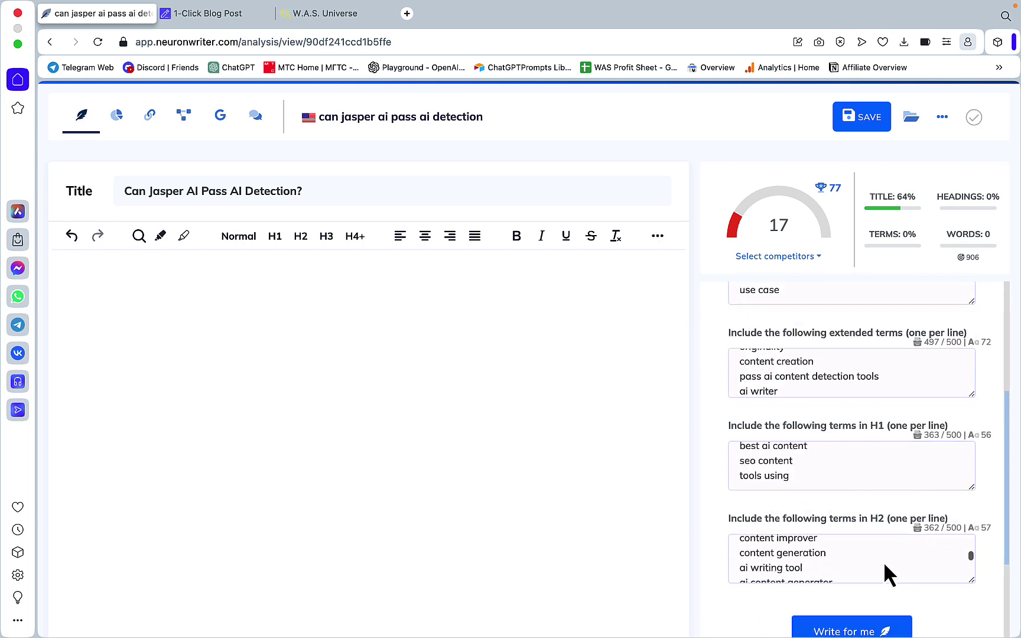
pyautogui.scroll(-3, 883, 561)
pyautogui.click(862, 554)
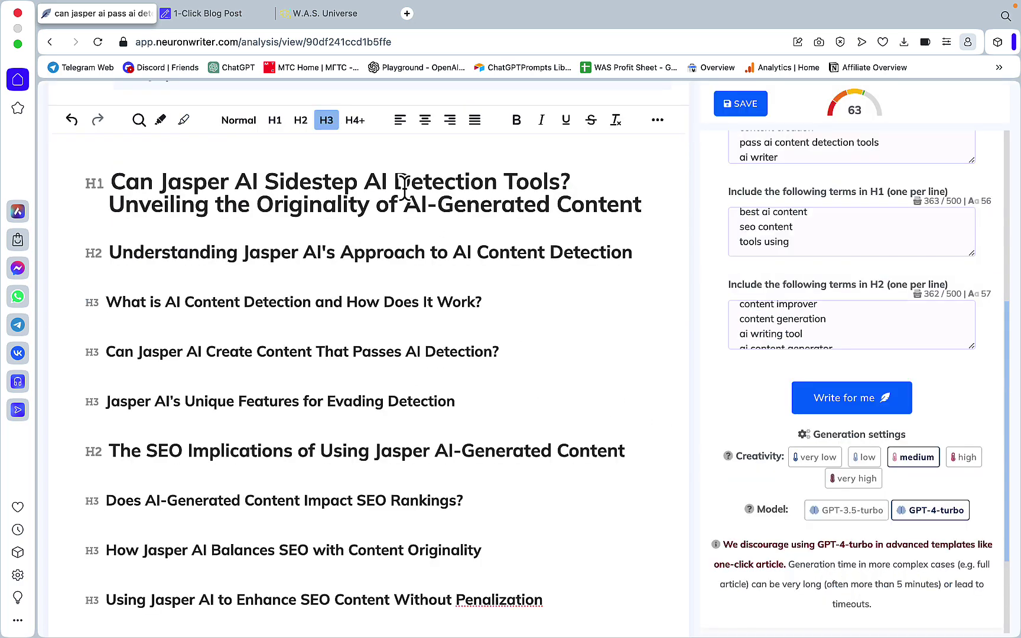
# - Select the article title in the title and description meta settings, then close them unsaved
pyautogui.scroll(2, 355, 213)
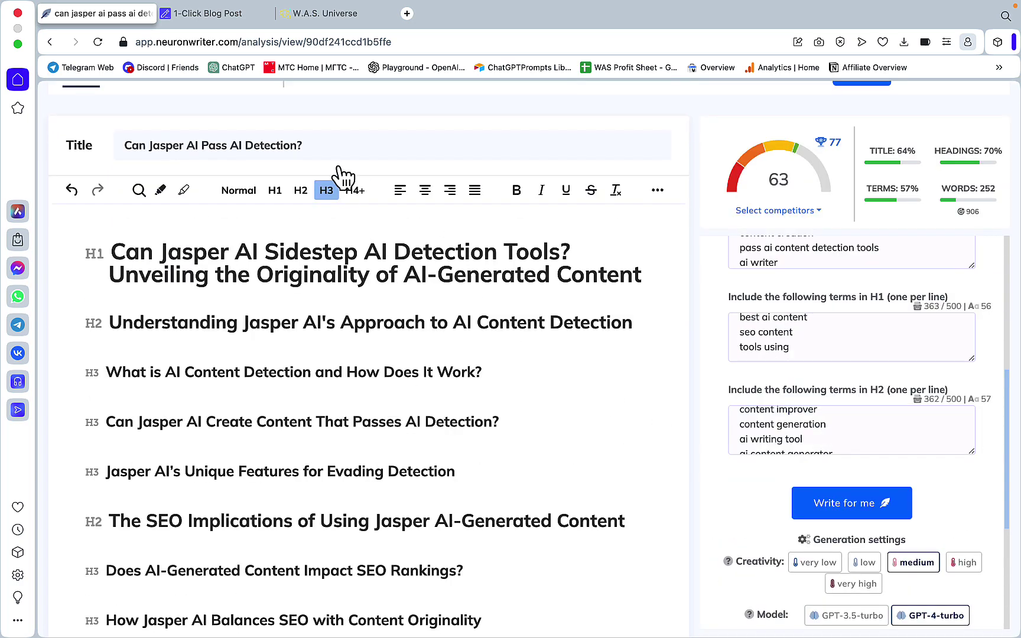
pyautogui.click(269, 151)
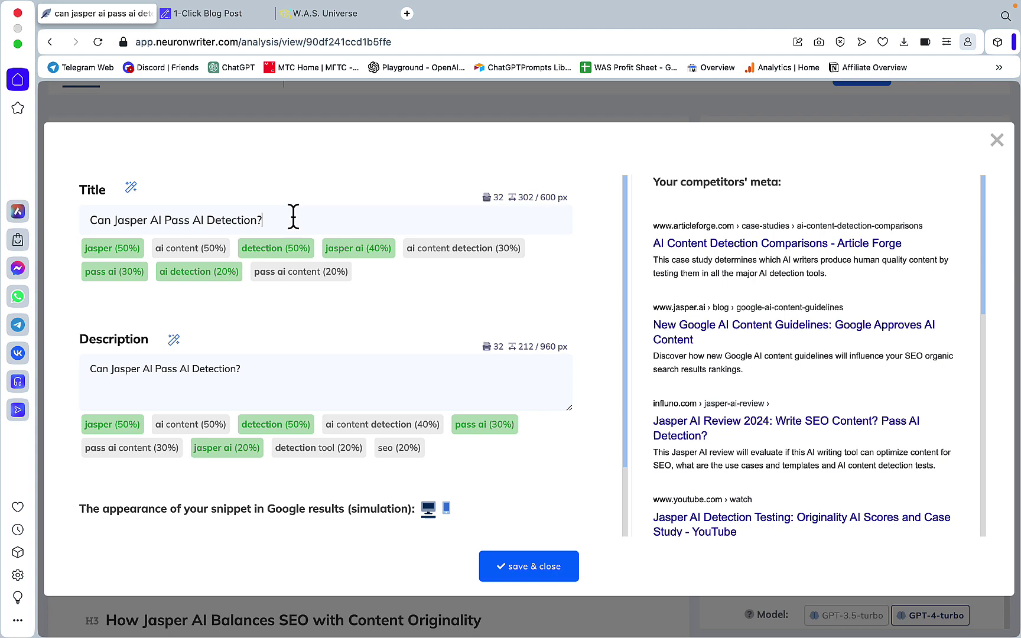
pyautogui.moveTo(277, 220); pyautogui.dragTo(52, 214)
pyautogui.press('super+c')
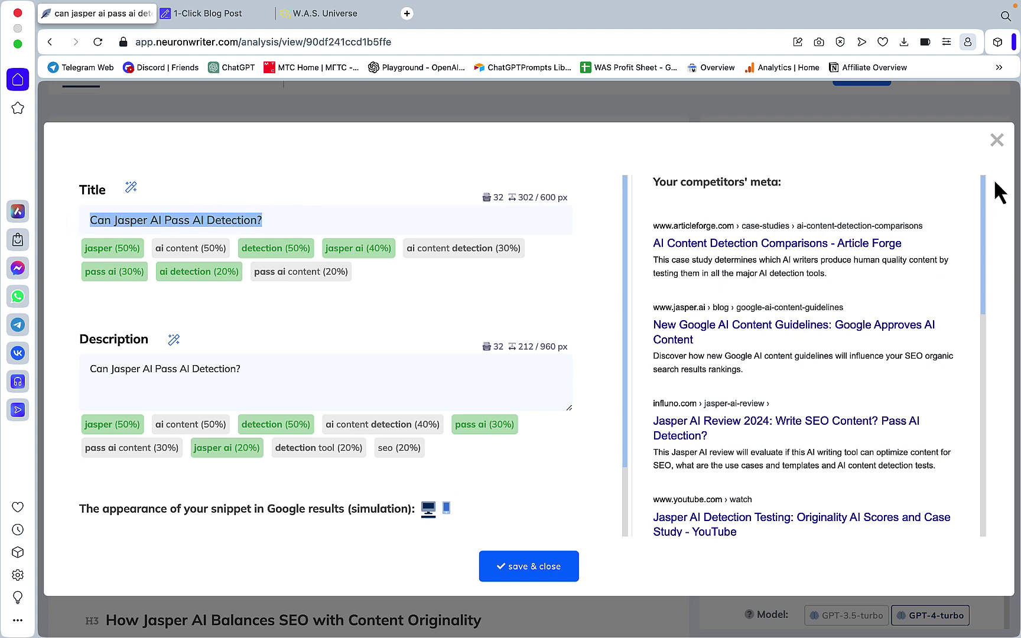
pyautogui.click(997, 140)
# - Paste the article title as the main keyword and generate a blog title from it
pyautogui.press('super+a')
pyautogui.hotkey('ctrl', 'Tab')
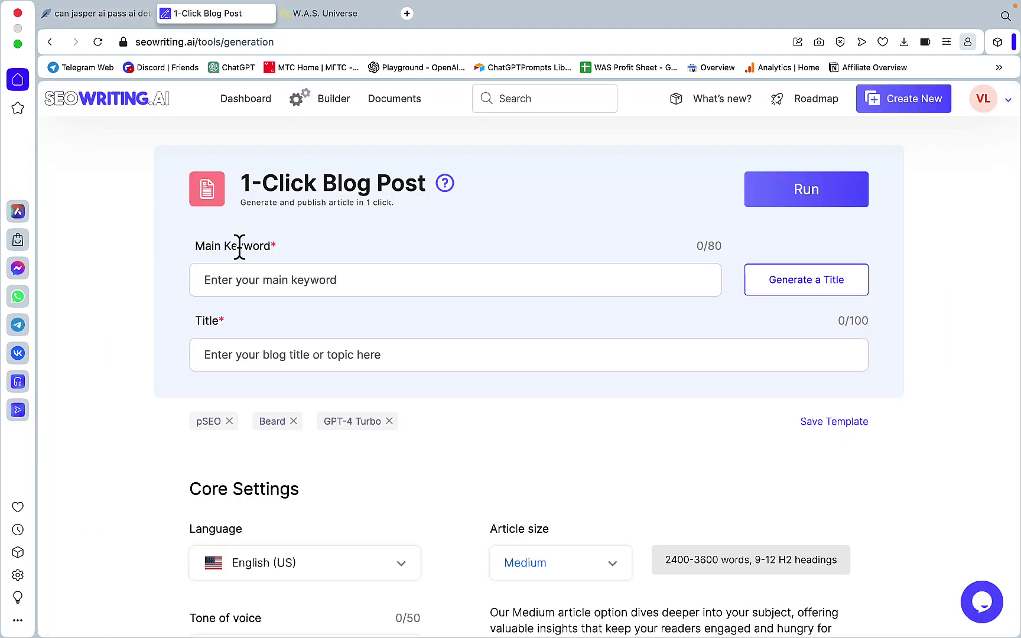
pyautogui.click(243, 279)
pyautogui.press('super+v')
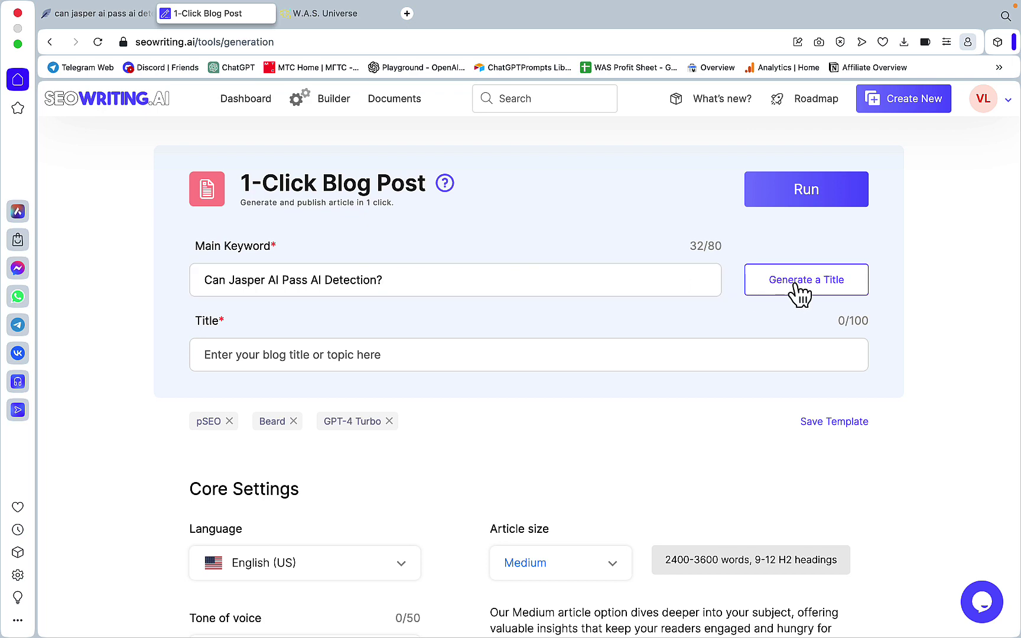
pyautogui.click(799, 293)
pyautogui.scroll(-3, 739, 366)
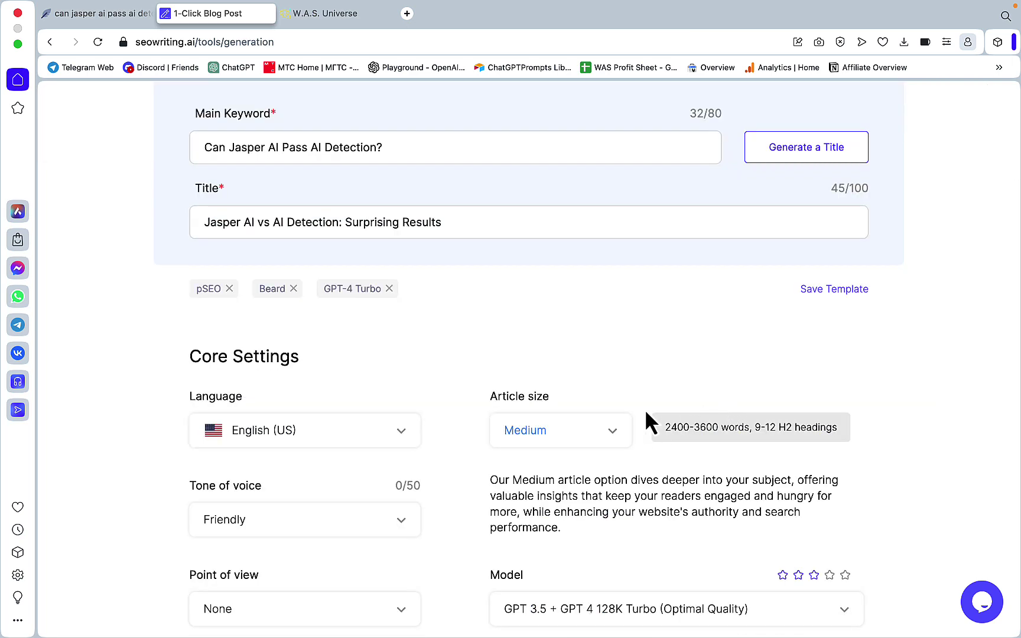
pyautogui.hotkey('ctrl', 'shift', 'Tab')
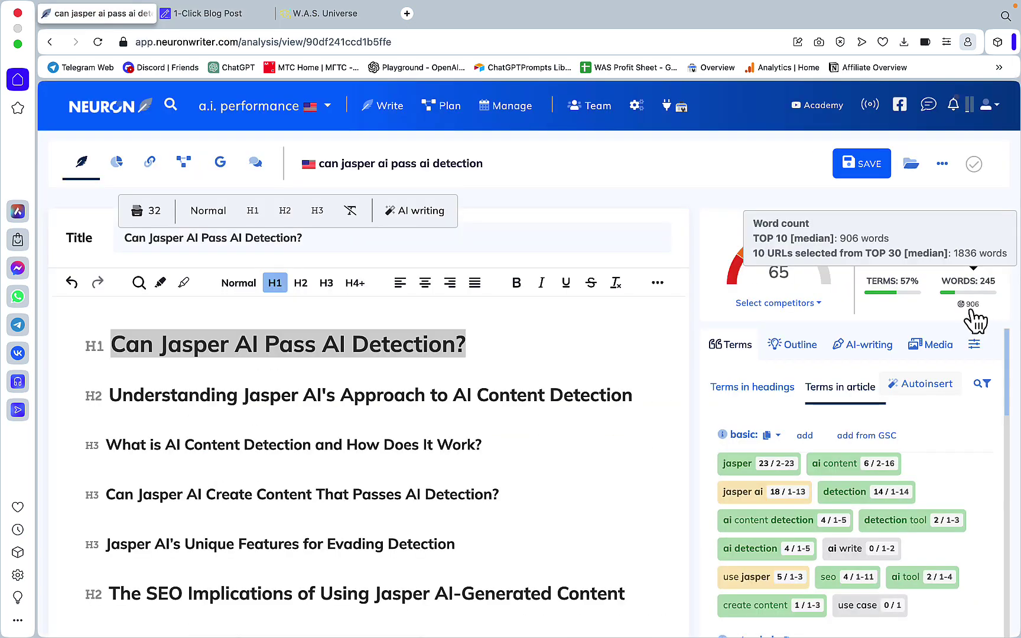
pyautogui.click(260, 14)
# - Set the article size to Small and the AI model to GPT 4 128K Turbo
pyautogui.click(613, 436)
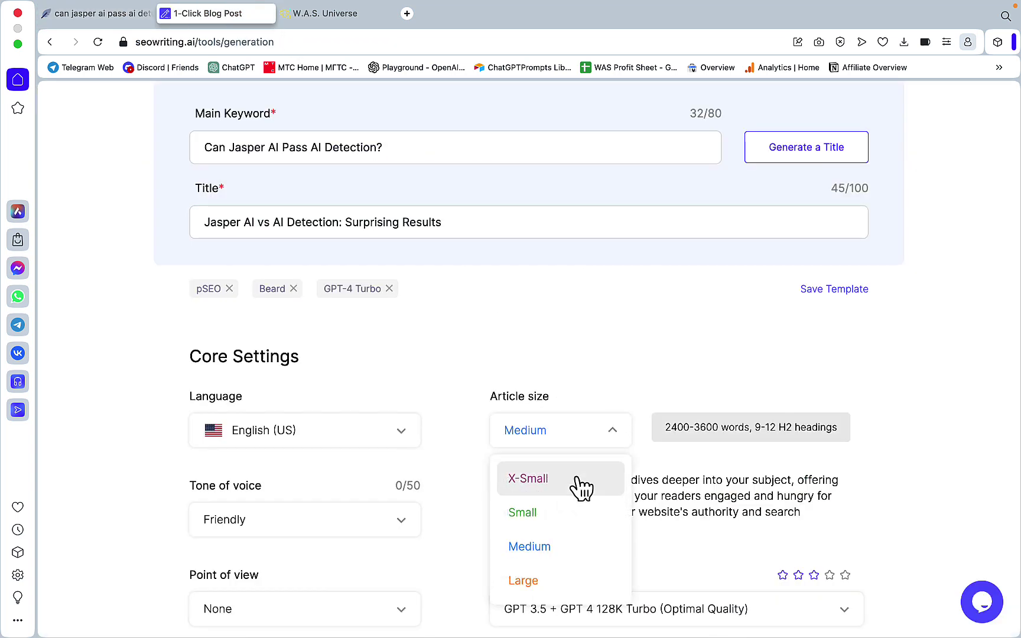
pyautogui.click(570, 512)
pyautogui.scroll(-3, 613, 407)
pyautogui.scroll(-1, 609, 402)
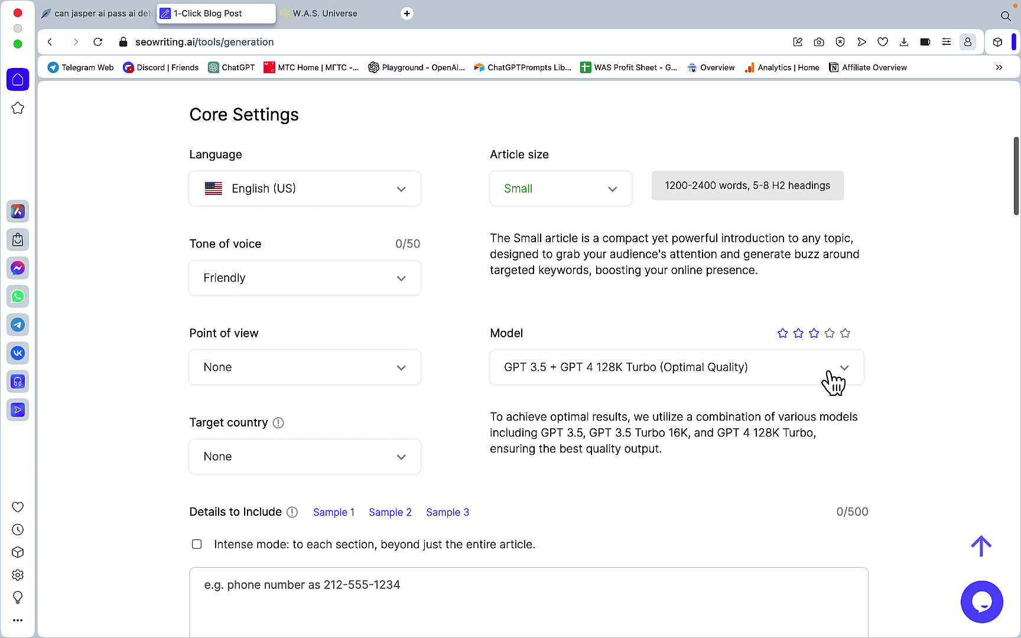
pyautogui.click(827, 372)
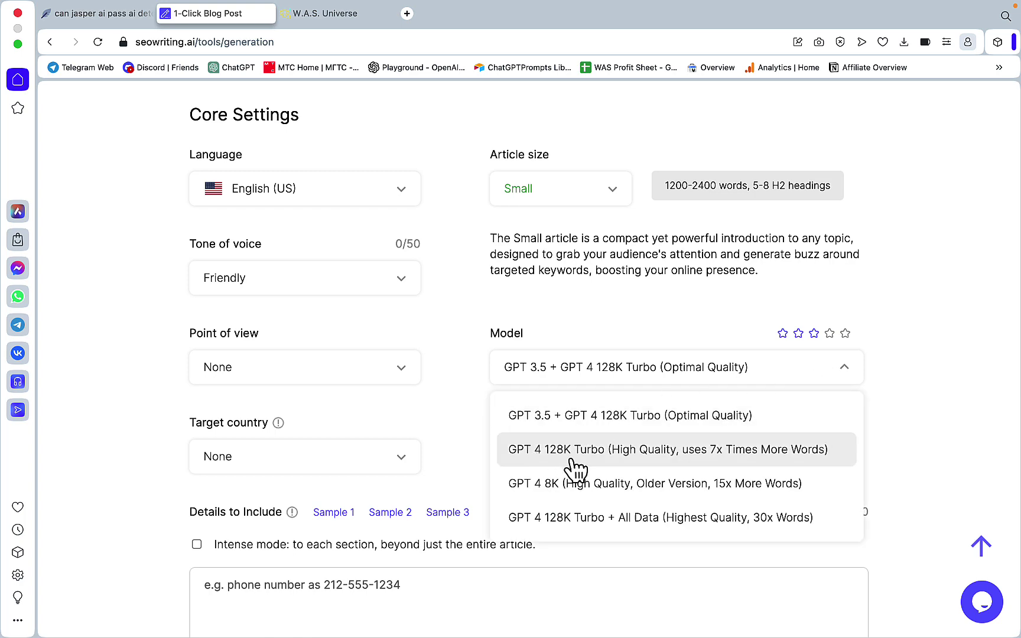
pyautogui.click(605, 453)
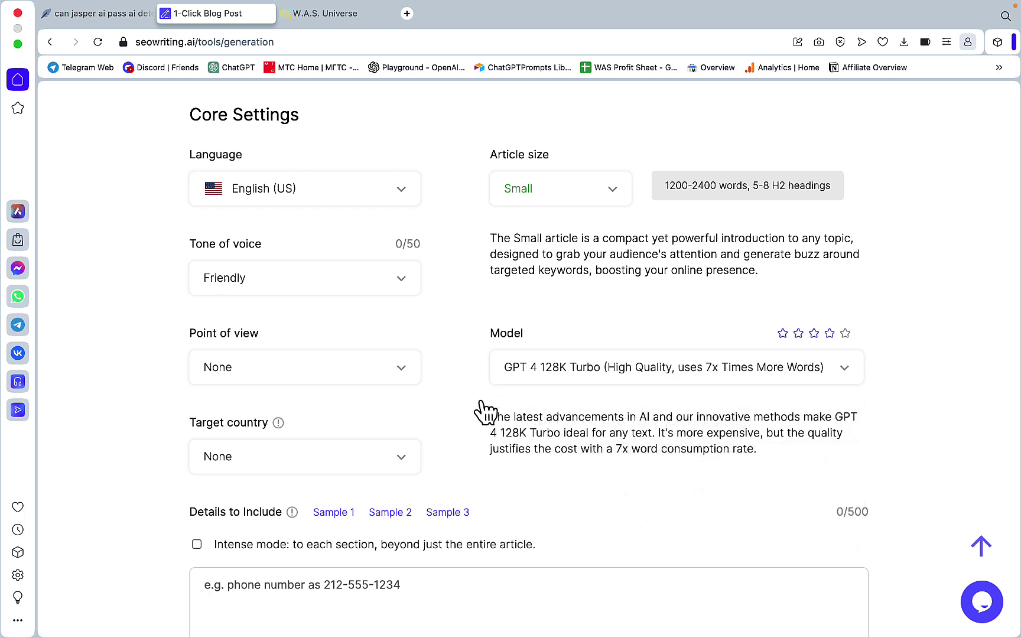
# - Set point of view to First person singular and target country to United States
pyautogui.click(401, 374)
pyautogui.click(326, 455)
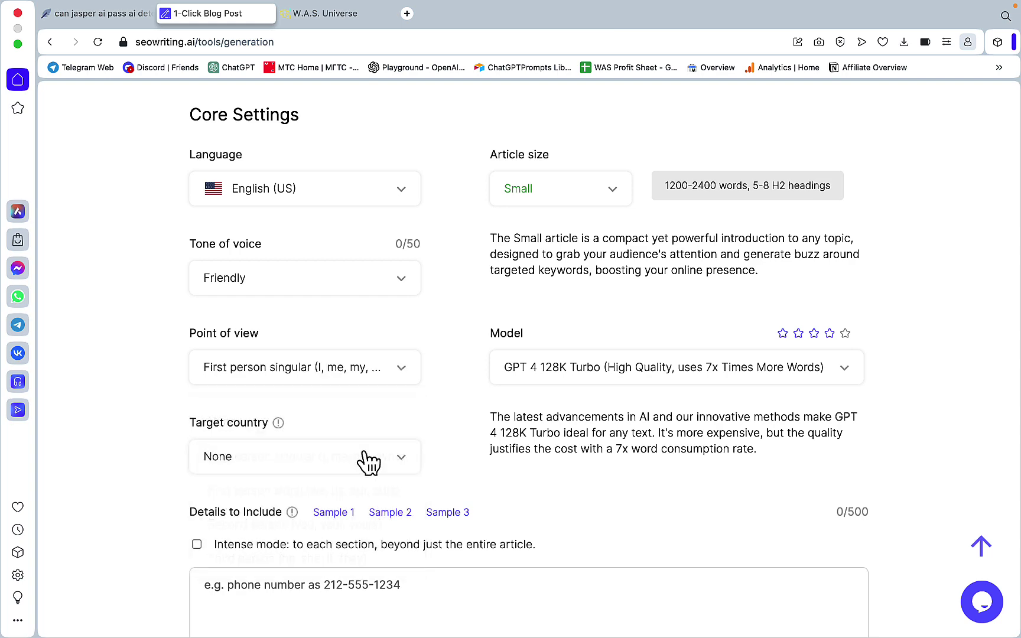
pyautogui.click(398, 464)
pyautogui.press('Up')
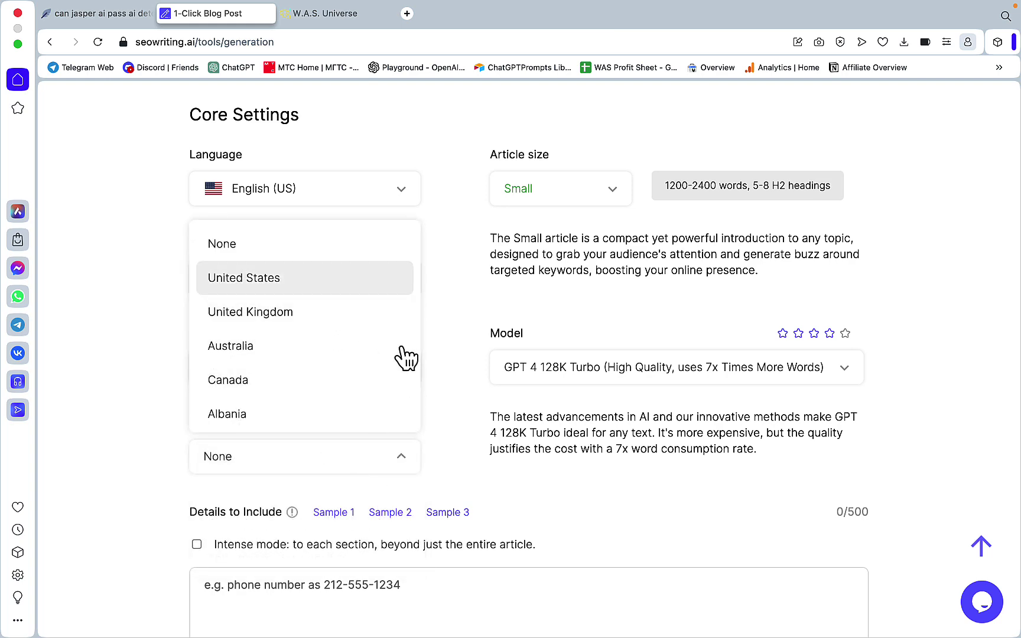
pyautogui.press('Return')
pyautogui.scroll(-5, 360, 353)
# - Type 'include links to:' in Details to Include and paste the first trickmenot.ai link below it
pyautogui.click(292, 310)
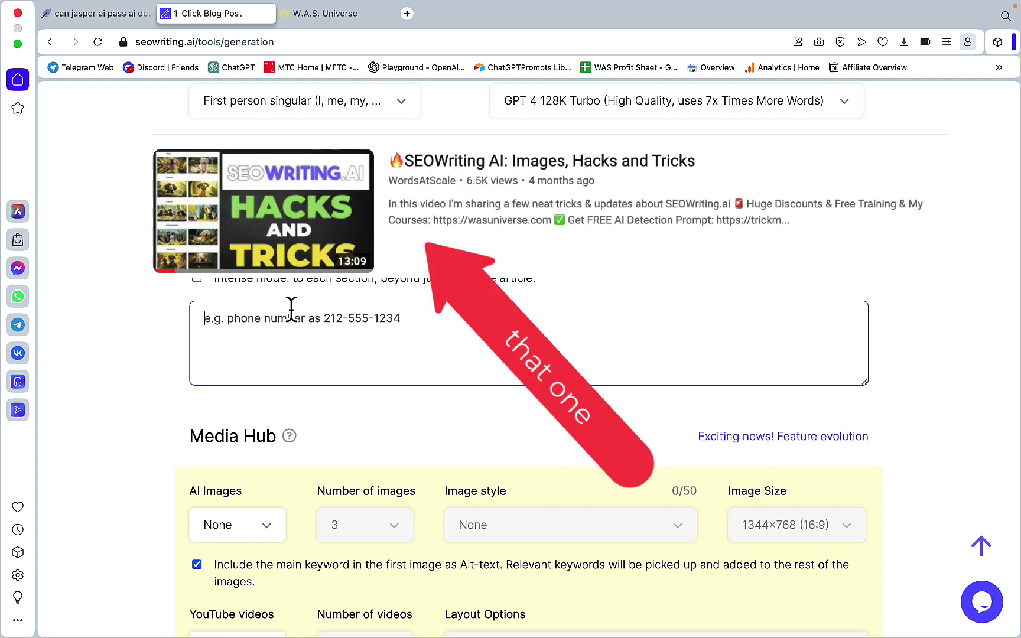
pyautogui.write('include ')
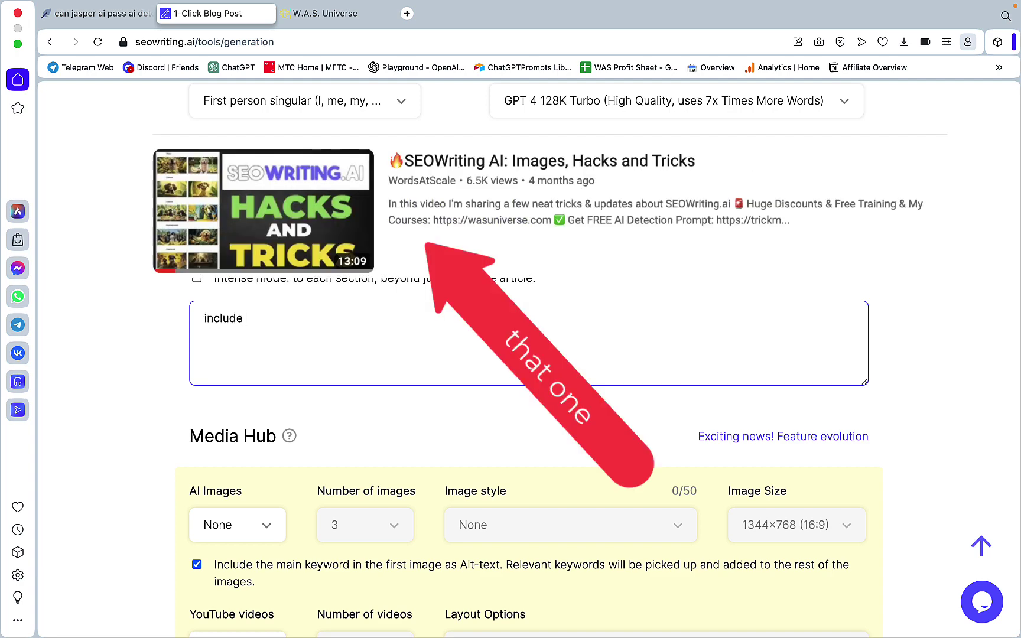
pyautogui.write('links to:')
pyautogui.press('Return')
pyautogui.press('Return')
pyautogui.write('https://trickmenot.ai')
pyautogui.press('Return')
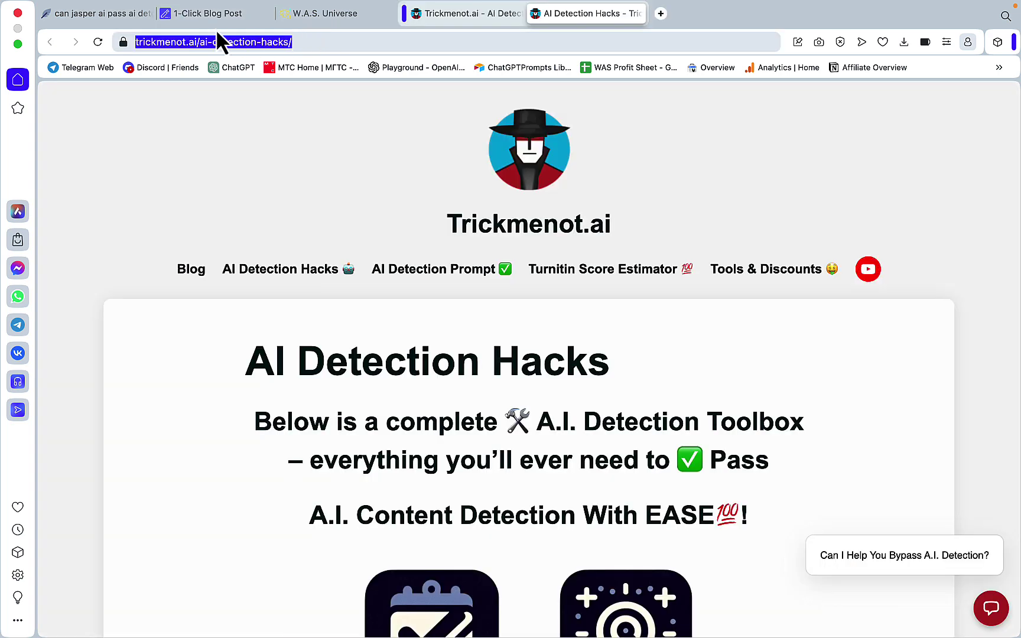
# - Add the remaining Trickmenot links, including the AI detection prompt page, on new lines
pyautogui.click(208, 13)
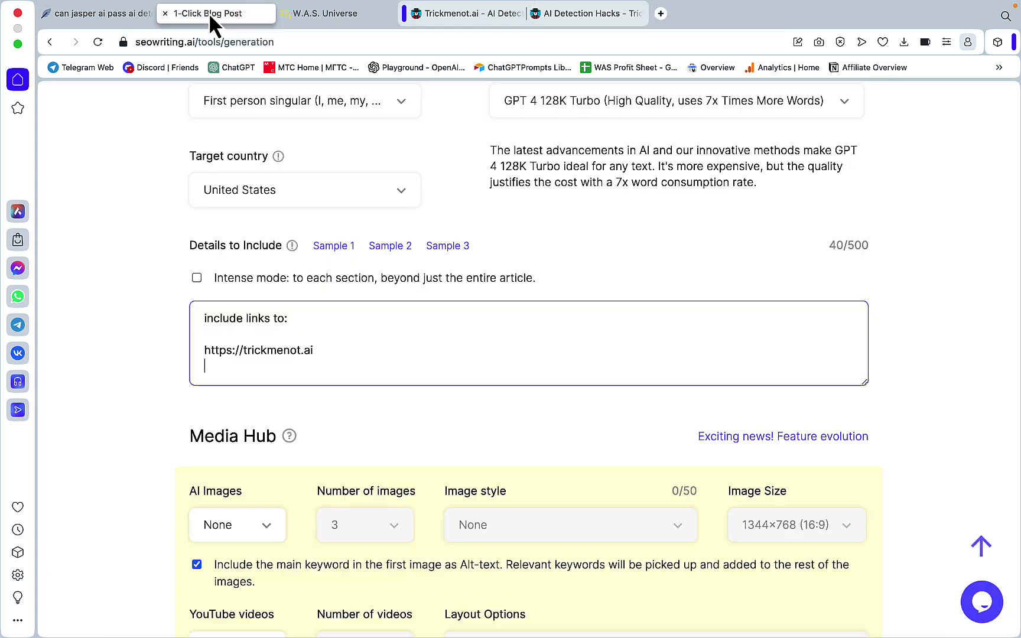
pyautogui.write('https://trickmenot.ai/ai-detection-hacks/')
pyautogui.press('Return')
pyautogui.hotkey('ctrl', 'Tab')
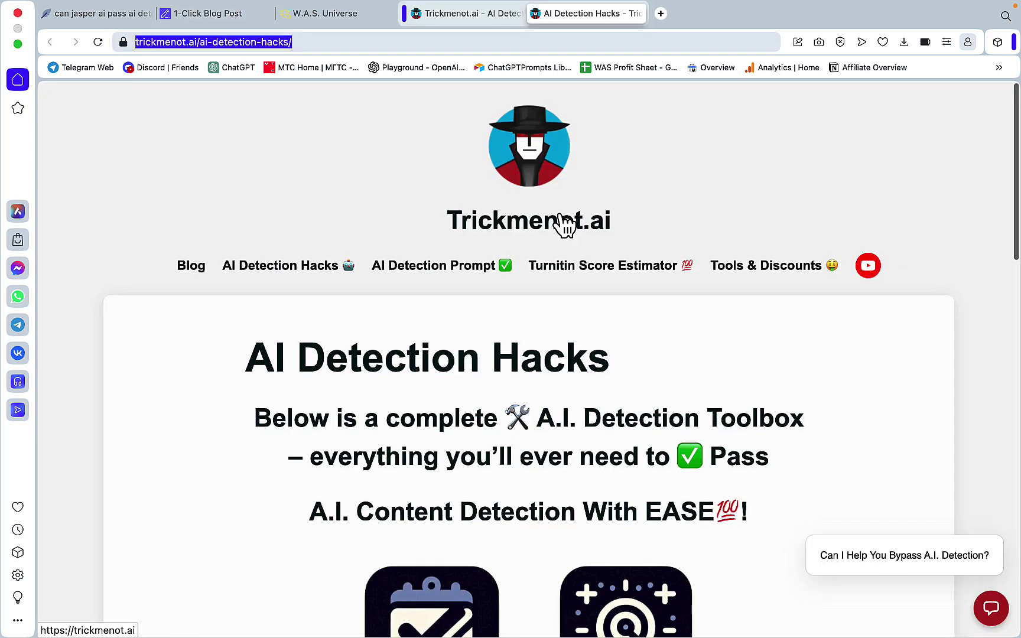
pyautogui.scroll(-10, 565, 225)
pyautogui.scroll(10, 565, 224)
pyautogui.click(541, 173)
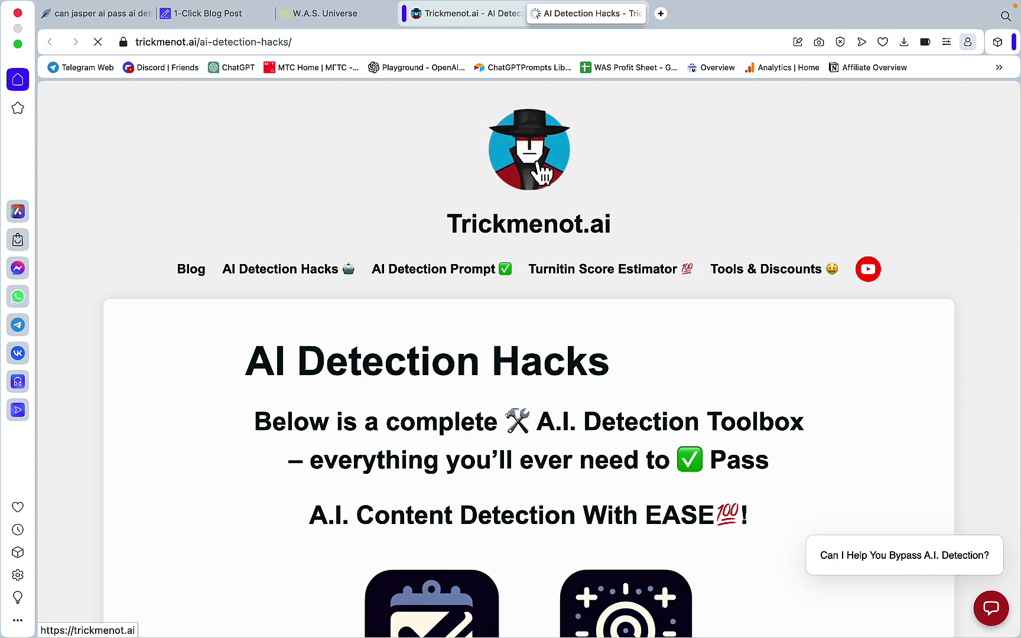
pyautogui.click(257, 13)
pyautogui.write('https://trickmenot.ai/ai-detection-prompt/')
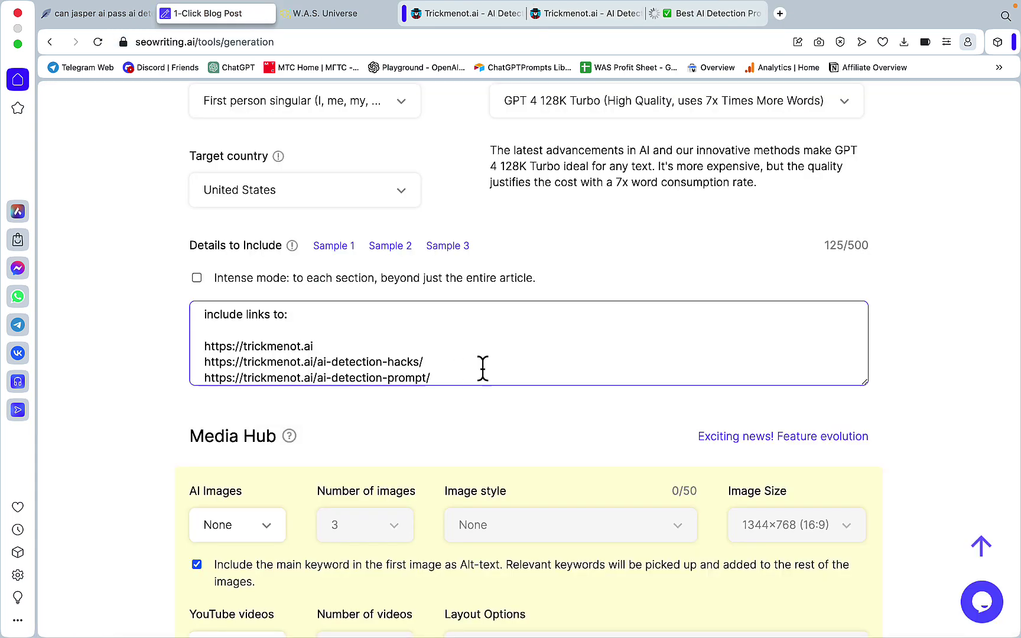
# - Turn on AI images in Cinematic style, placed strictly under the headings
pyautogui.click(273, 353)
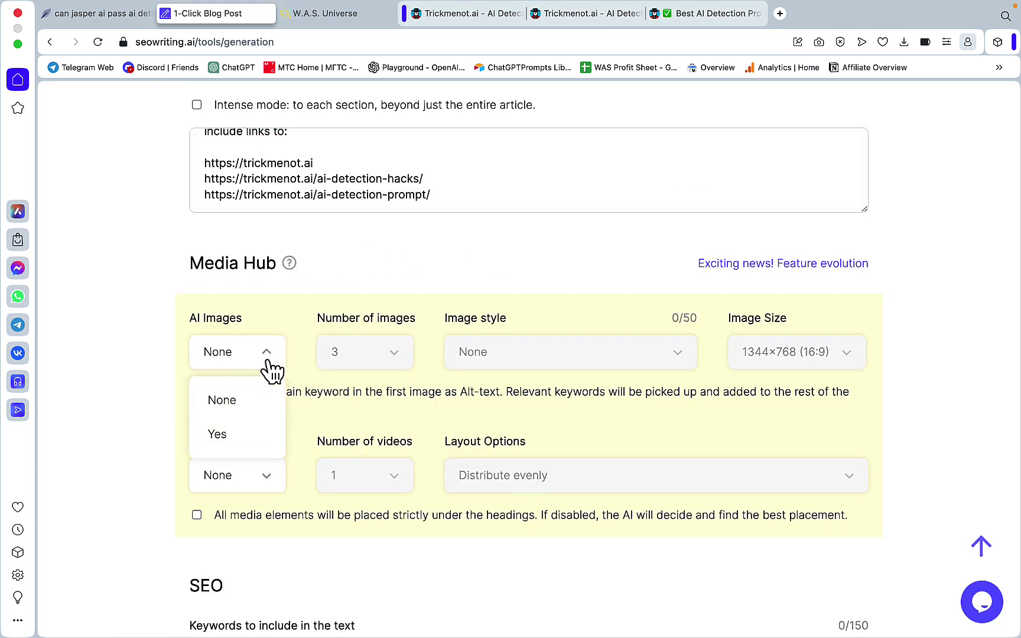
pyautogui.click(269, 433)
pyautogui.click(680, 358)
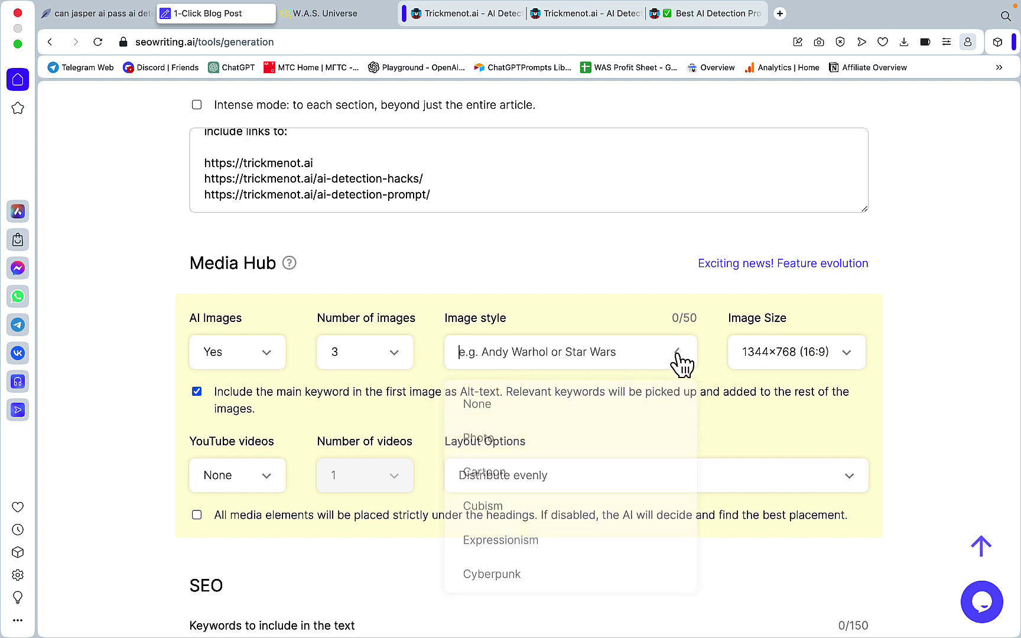
pyautogui.click(485, 434)
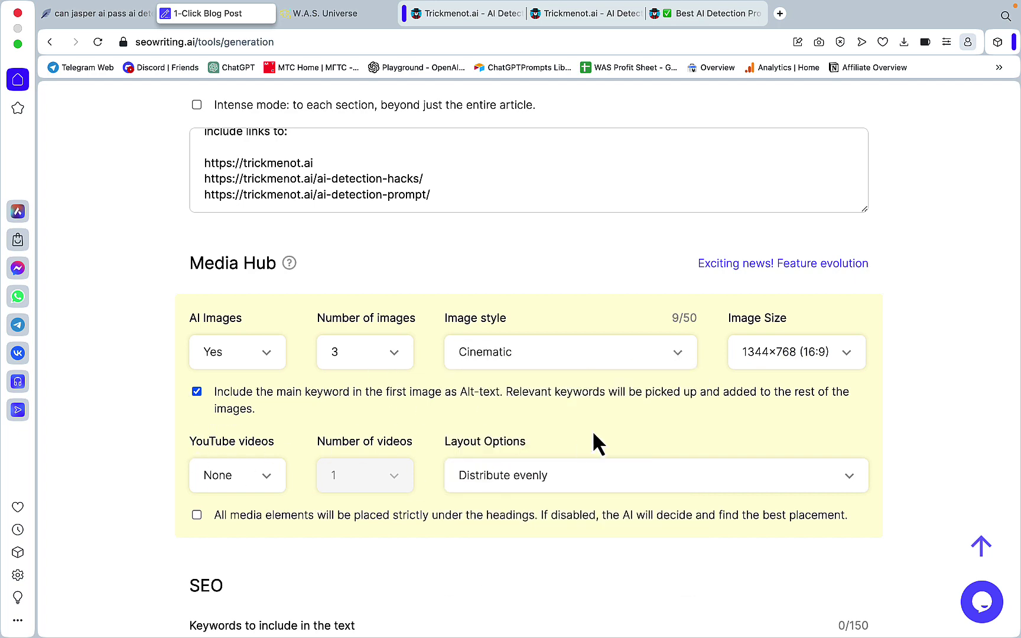
pyautogui.scroll(-5, 593, 436)
pyautogui.click(634, 361)
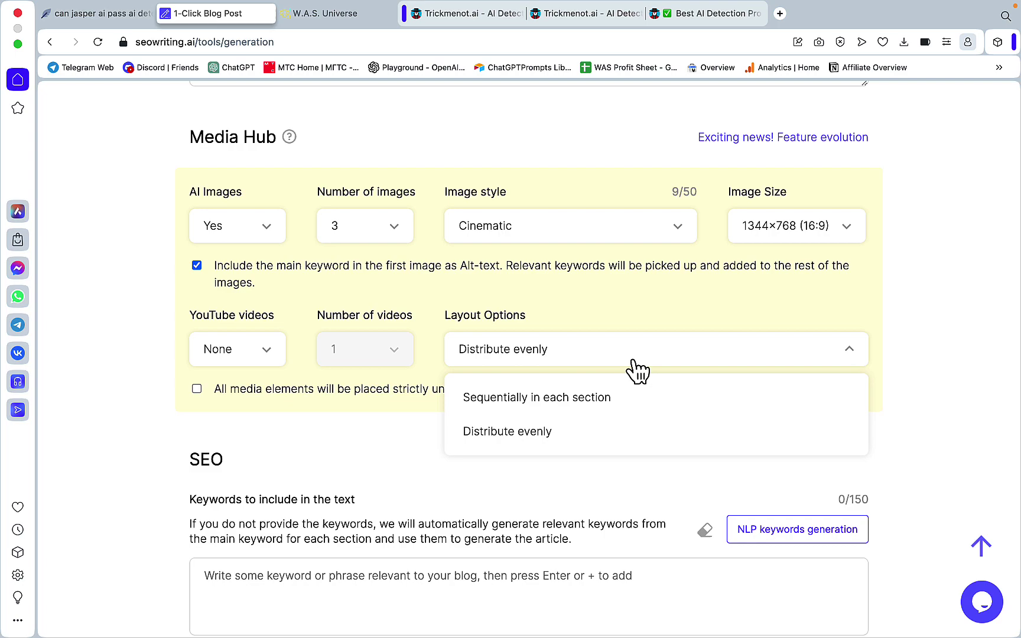
pyautogui.click(559, 346)
pyautogui.scroll(-3, 559, 342)
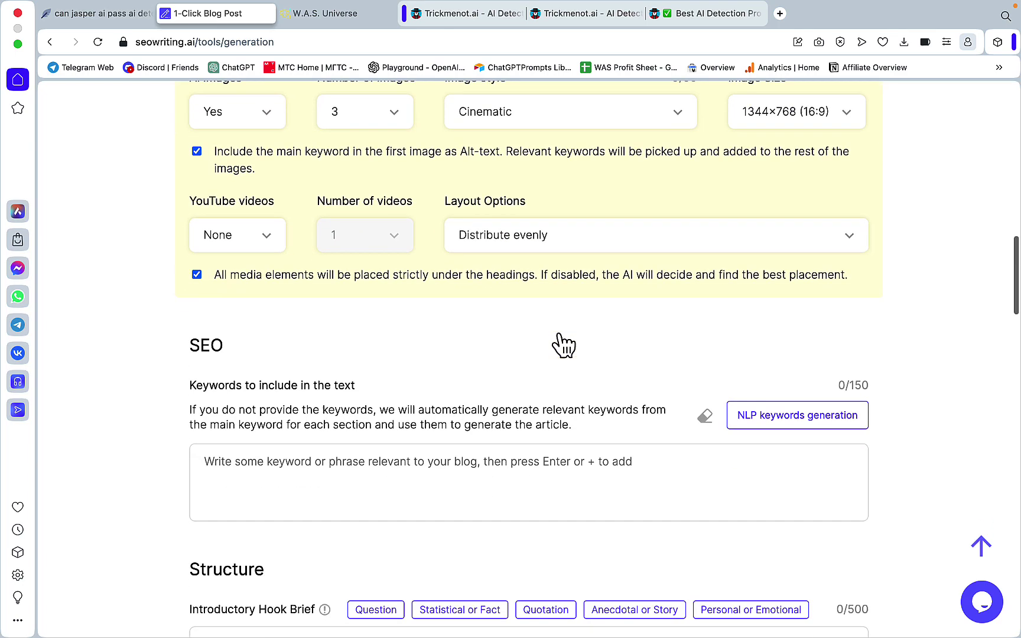
# - Paste the copied term list at the end of the NeuronWriter article and select it all
pyautogui.click(115, 15)
pyautogui.scroll(-10, 878, 378)
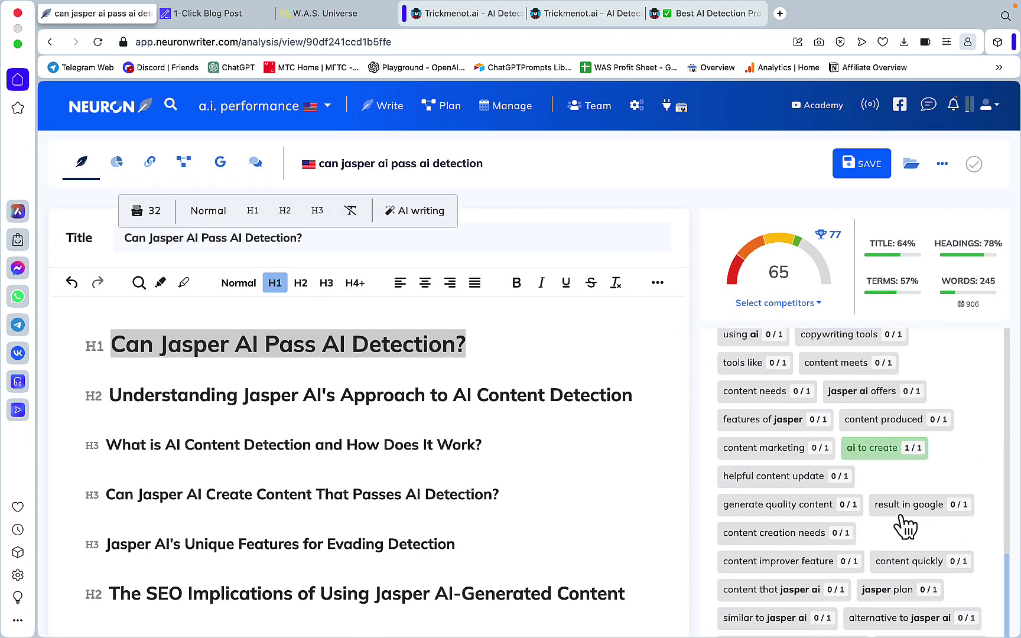
pyautogui.scroll(-5, 905, 528)
pyautogui.scroll(-15, 645, 547)
pyautogui.rightClick(240, 571)
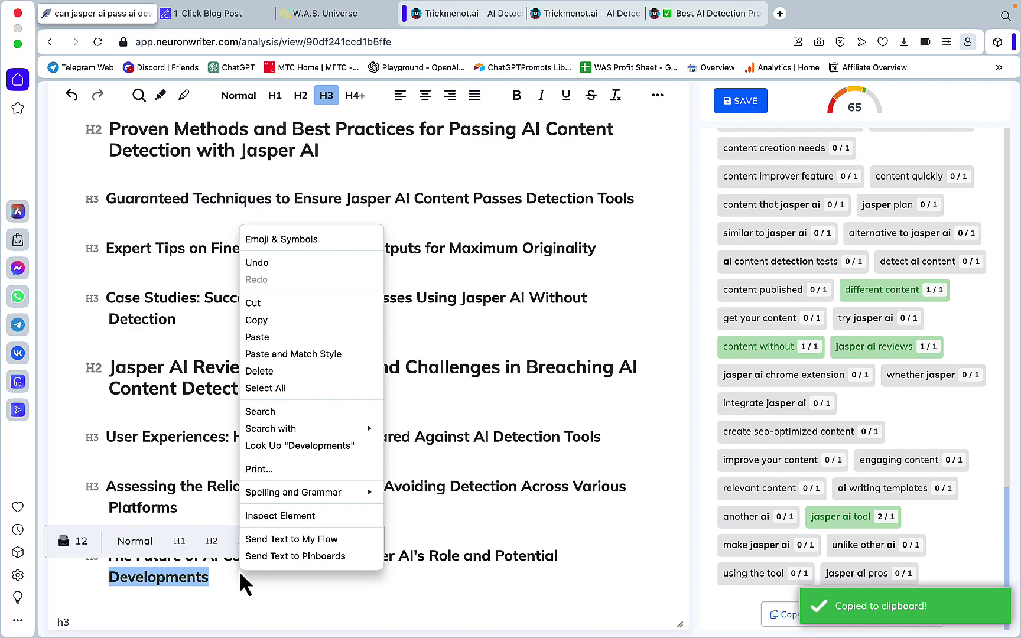
pyautogui.press('super+v')
pyautogui.scroll(12, 232, 506)
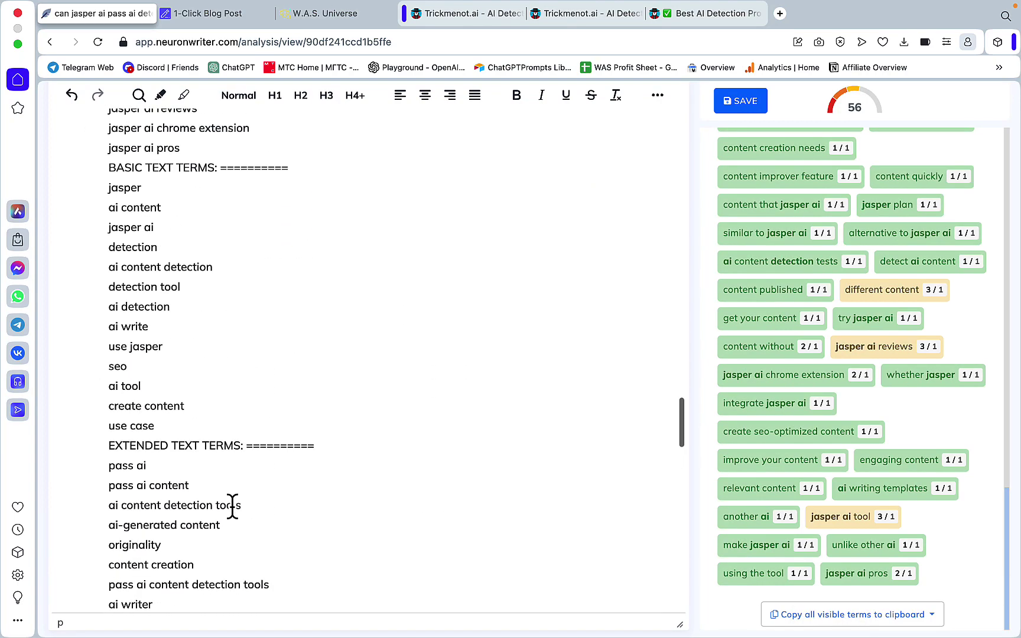
pyautogui.press('super+a')
# - Paste the author-introduction brief with the WordsAtScale YouTube link into the Introductory Hook Brief
pyautogui.hotkey('ctrl', 'Tab')
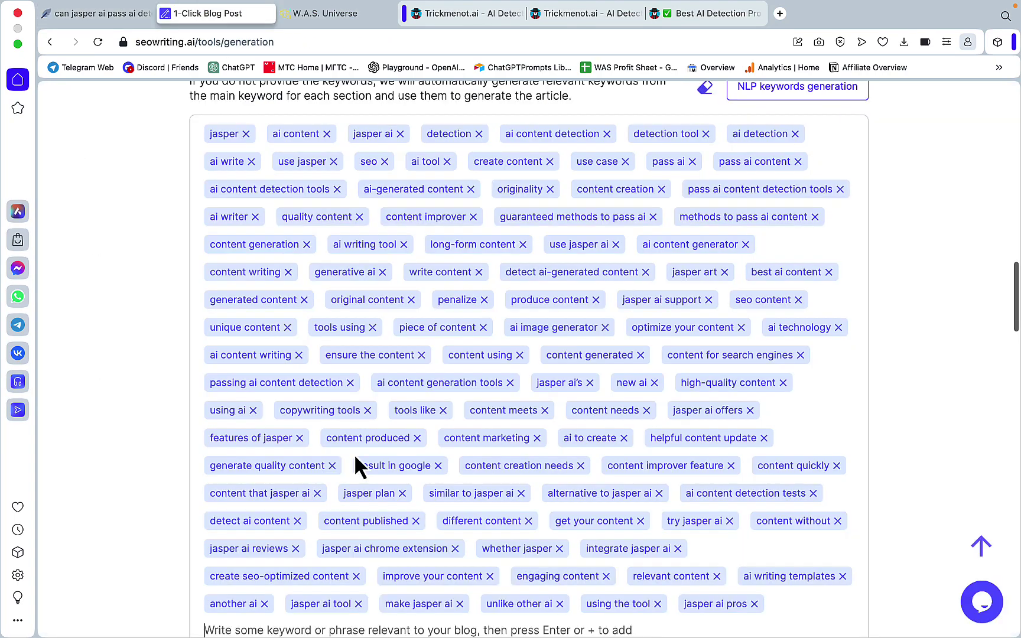
pyautogui.scroll(-9, 282, 269)
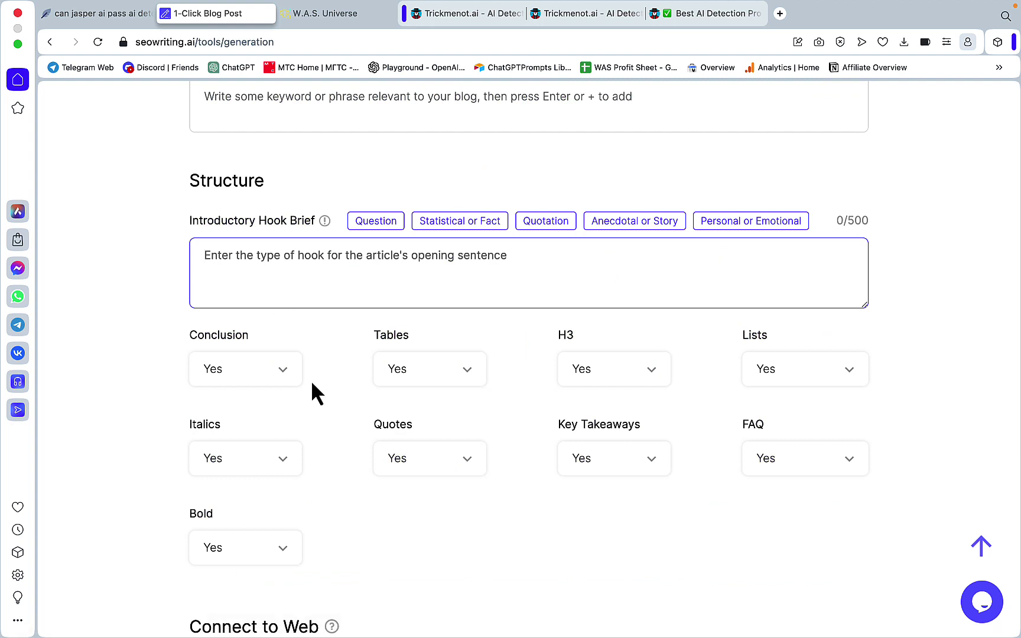
pyautogui.click(242, 258)
pyautogui.press('super+v')
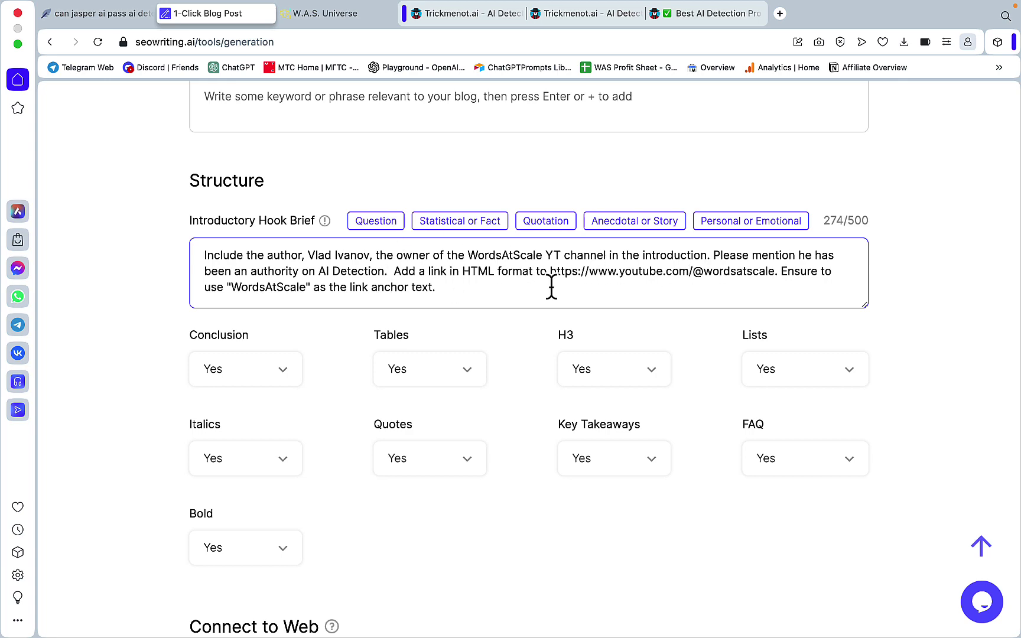
# - Set FAQ to No and switch off the Outline Editor
pyautogui.scroll(-5, 551, 289)
pyautogui.click(780, 308)
pyautogui.click(779, 357)
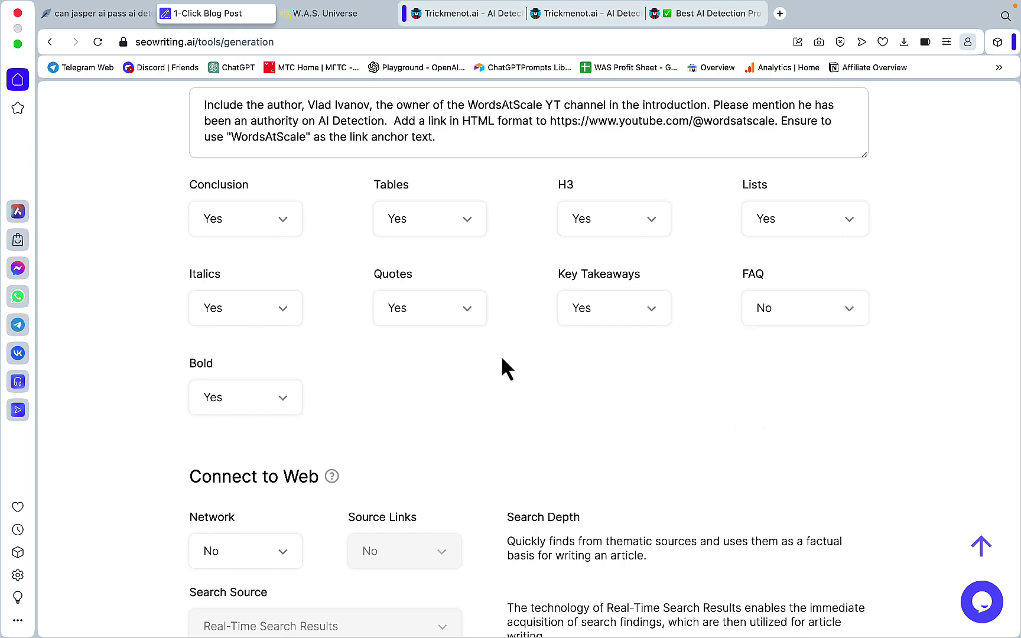
pyautogui.rightClick(445, 348)
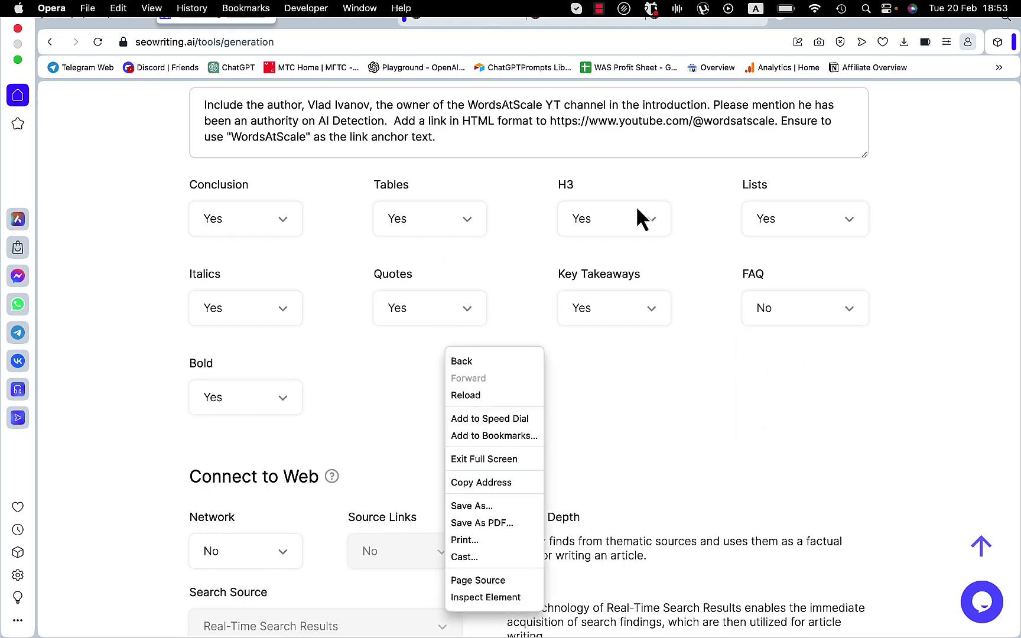
pyautogui.scroll(10, 789, 410)
pyautogui.scroll(10, 789, 410)
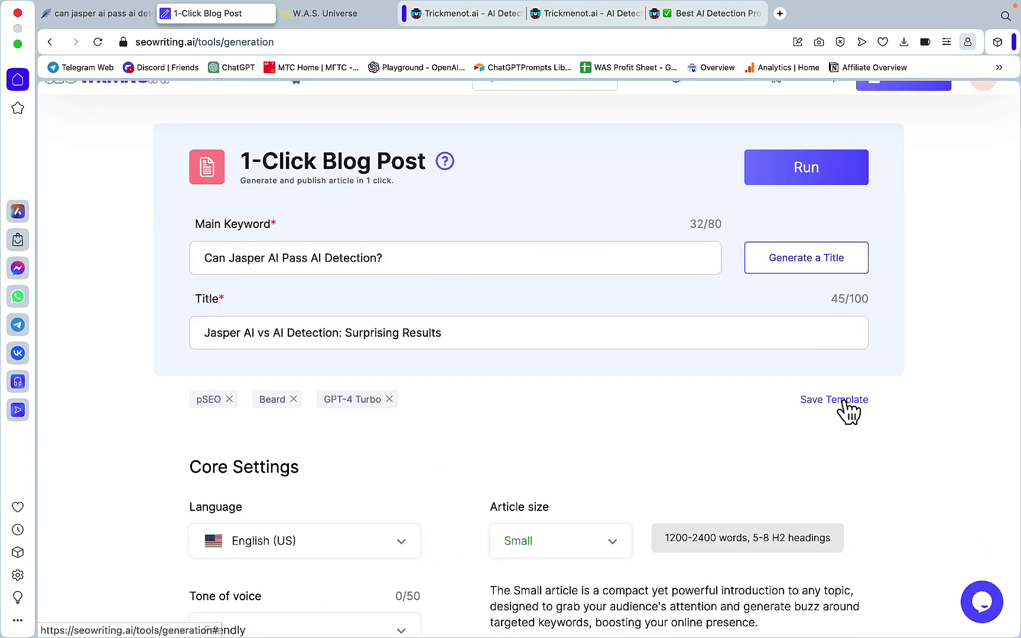
pyautogui.scroll(-1, 848, 410)
pyautogui.scroll(-20, 845, 291)
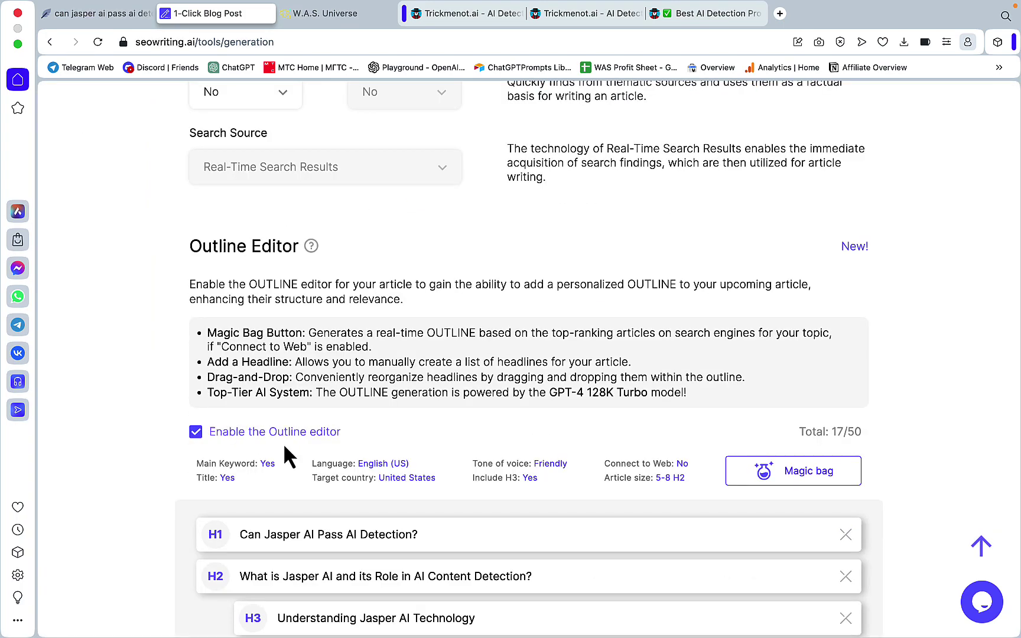
pyautogui.click(220, 439)
pyautogui.scroll(-5, 266, 367)
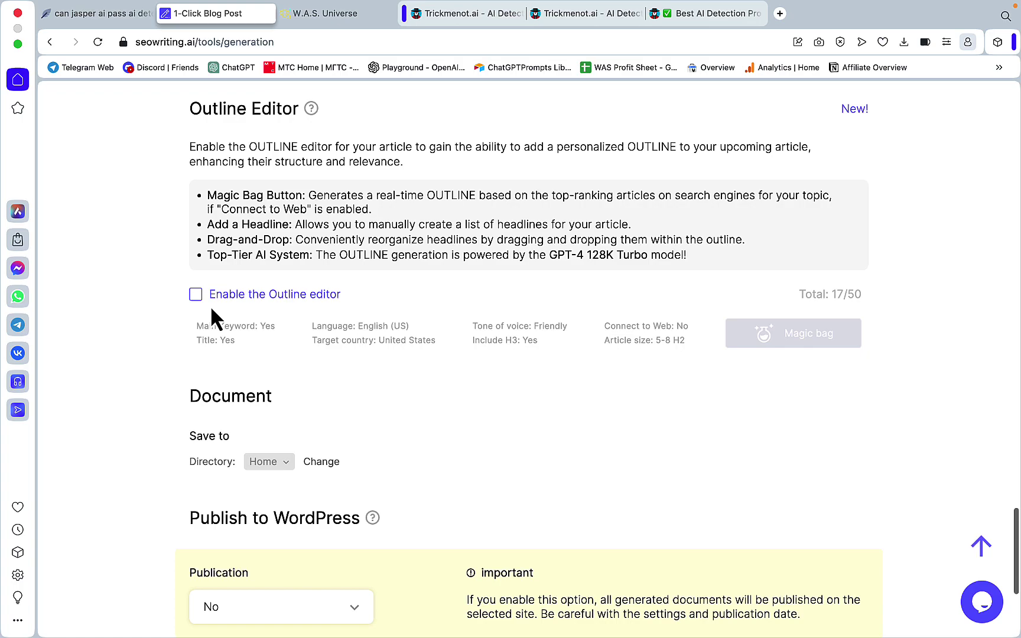
# - Re-enable the Outline Editor, then select the outline headings in the NeuronWriter article
pyautogui.click(213, 295)
pyautogui.hotkey('ctrl', 'shift', 'Tab')
pyautogui.click(317, 427)
pyautogui.scroll(10, 318, 428)
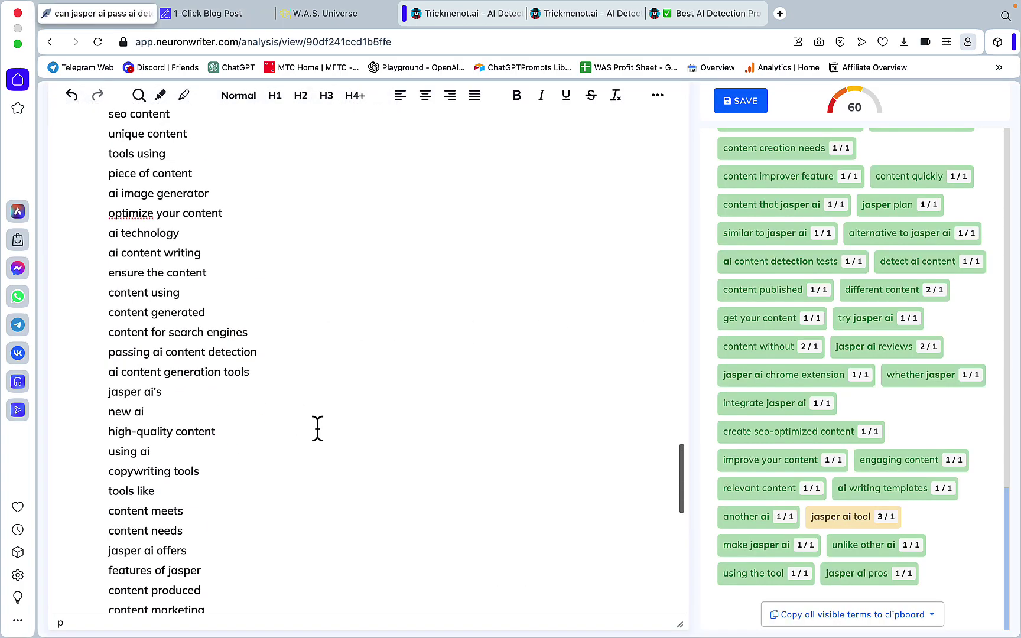
pyautogui.scroll(8, 318, 428)
pyautogui.scroll(-3, 207, 401)
pyautogui.moveTo(213, 493); pyautogui.dragTo(116, 345)
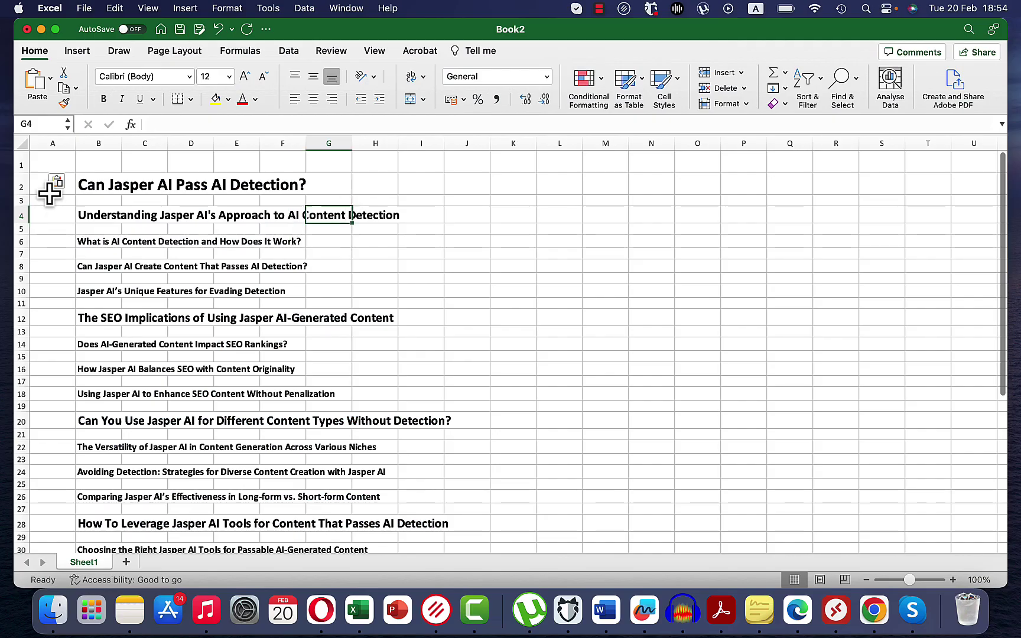
# - Delete the blank spacer rows 3, 5, 7 and 9 between the pasted headings
pyautogui.click(19, 201)
pyautogui.keyDown('super'); pyautogui.click(22, 229); pyautogui.keyUp('super')
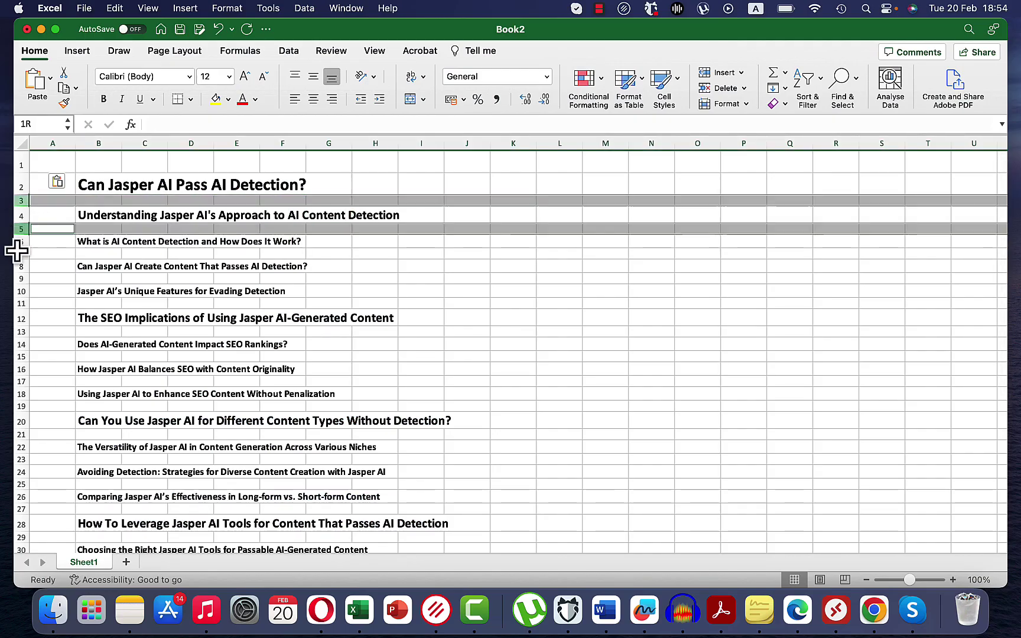
pyautogui.keyDown('super'); pyautogui.click(22, 254); pyautogui.keyUp('super')
pyautogui.keyDown('super'); pyautogui.click(18, 279); pyautogui.keyUp('super')
pyautogui.moveTo(13, 299); pyautogui.dragTo(0, 302)
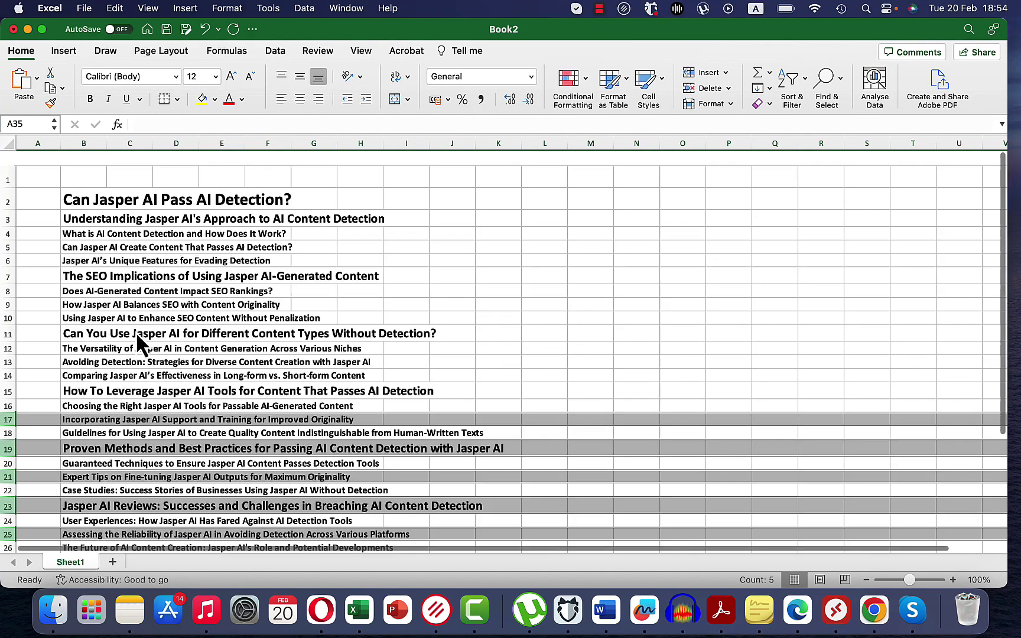
pyautogui.press('super+minus')
# - Enter heading levels 1–3 down column A, paste the rest into A19:A26, and select A2:B26
pyautogui.click(61, 190)
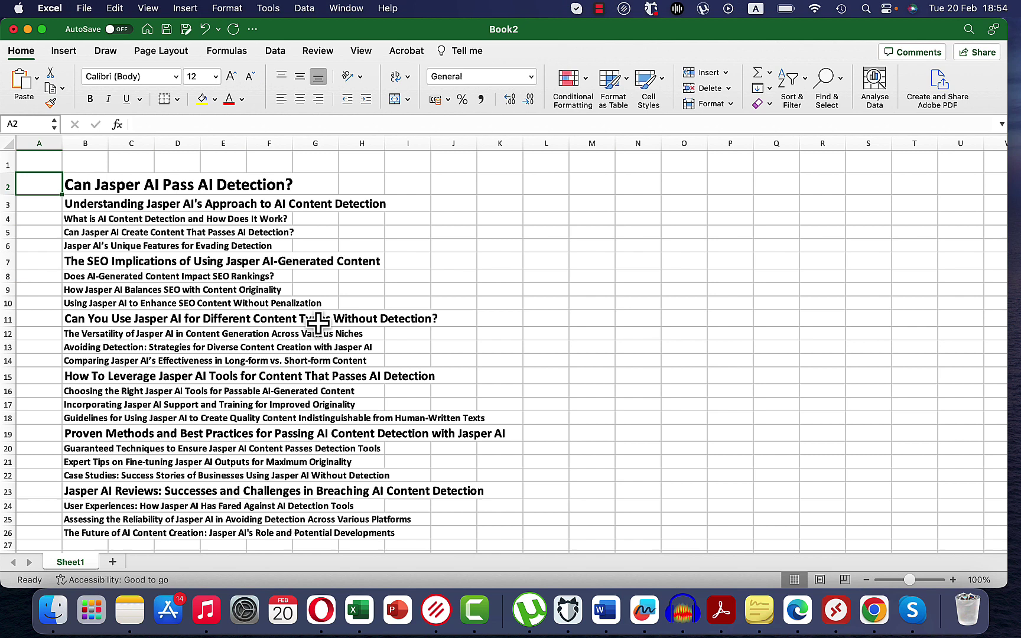
pyautogui.write('1')
pyautogui.press('Return')
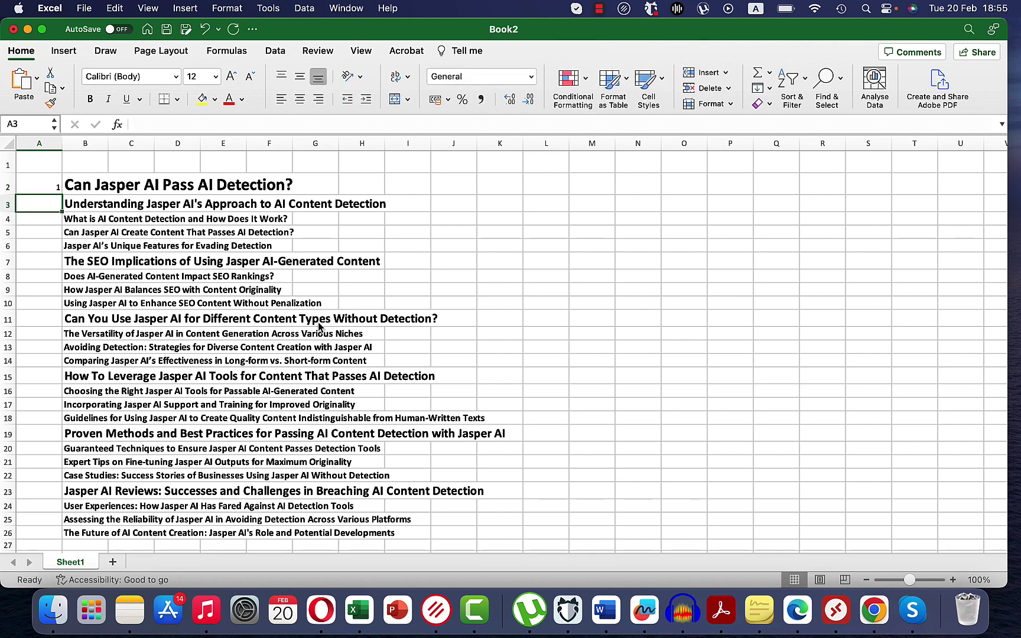
pyautogui.write('2')
pyautogui.press('Return')
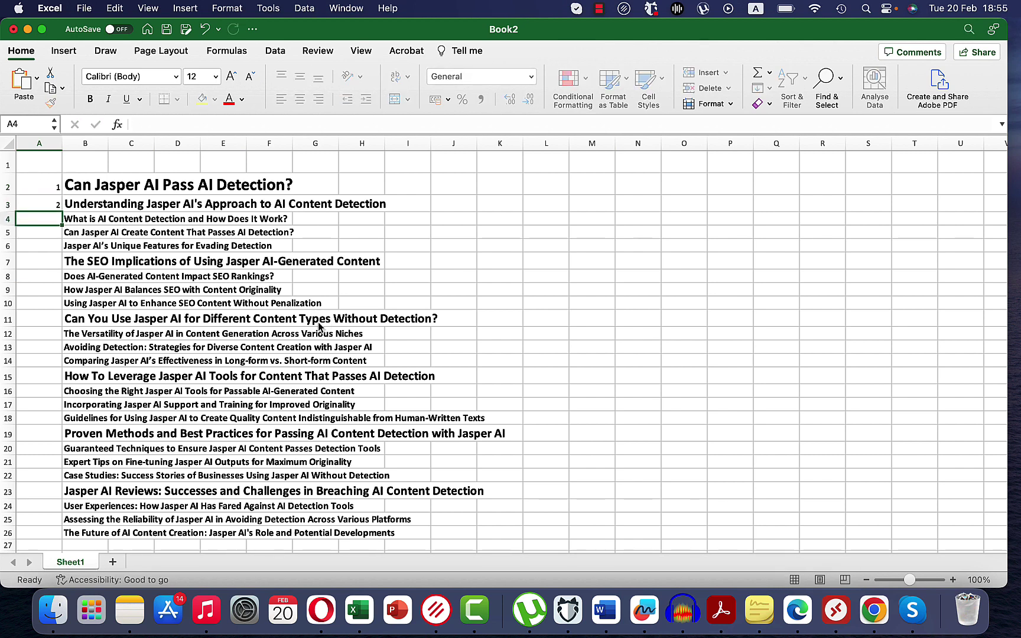
pyautogui.write('3')
pyautogui.press('Return')
pyautogui.write('3')
pyautogui.press('Return')
pyautogui.write('3')
pyautogui.press('Return')
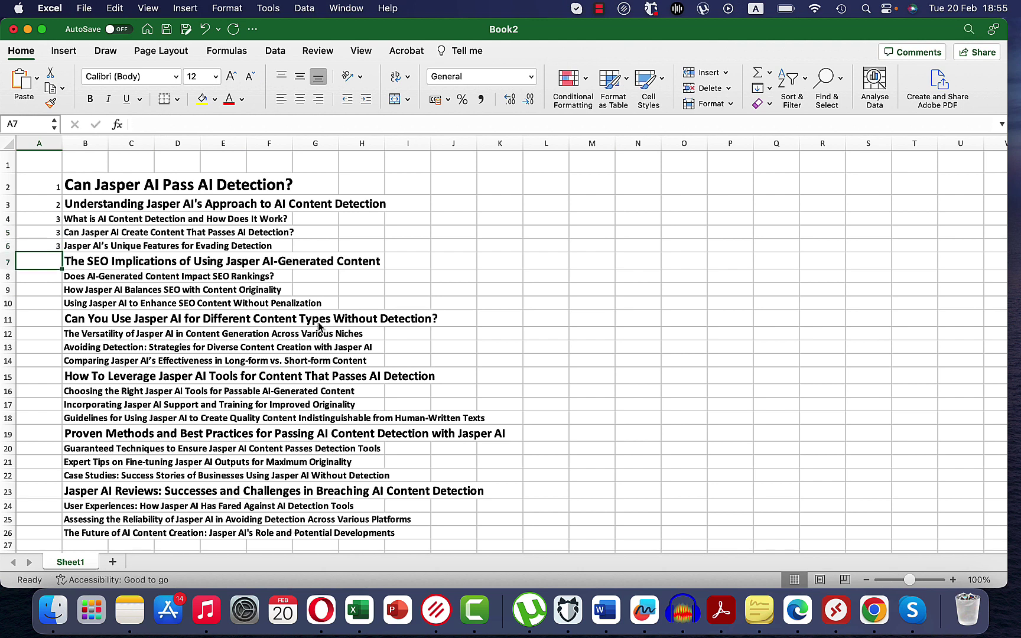
pyautogui.write('2')
pyautogui.press('Return')
pyautogui.write('3')
pyautogui.press('Return')
pyautogui.write('3')
pyautogui.press('Return')
pyautogui.write('3')
pyautogui.press('Return')
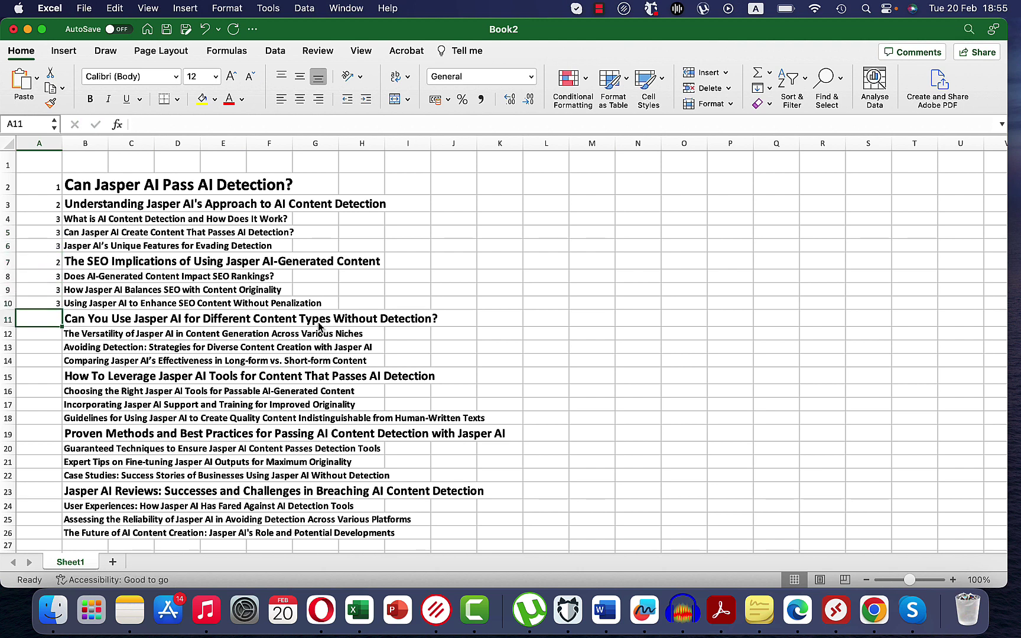
pyautogui.write('2')
pyautogui.press('Return')
pyautogui.write('3')
pyautogui.press('Return')
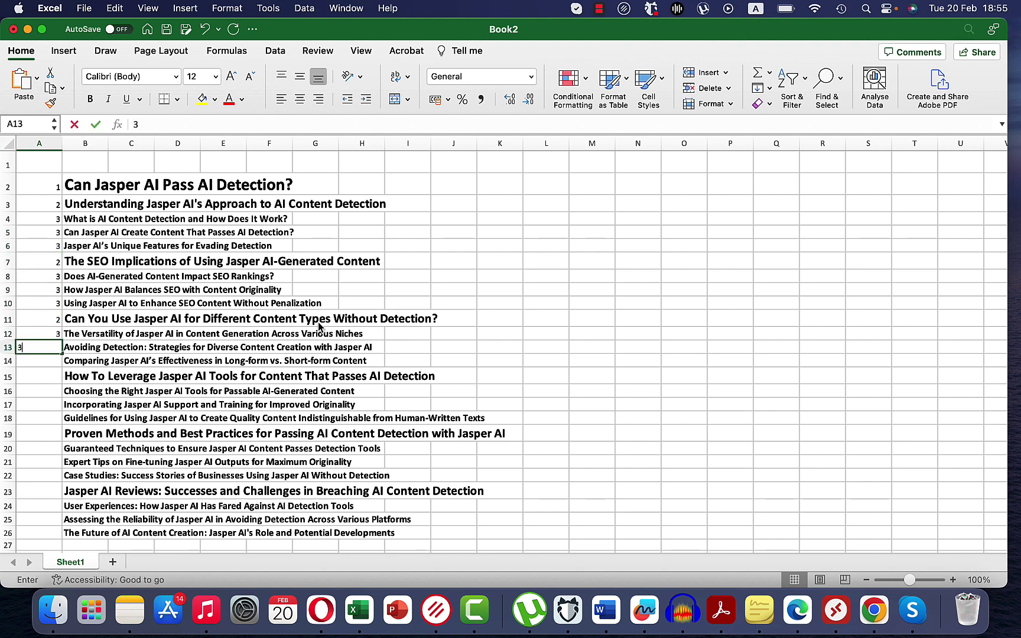
pyautogui.write('3')
pyautogui.press('Return')
pyautogui.write('3')
pyautogui.press('Return')
pyautogui.write('2')
pyautogui.press('Return')
pyautogui.write('3')
pyautogui.press('Return')
pyautogui.write('3')
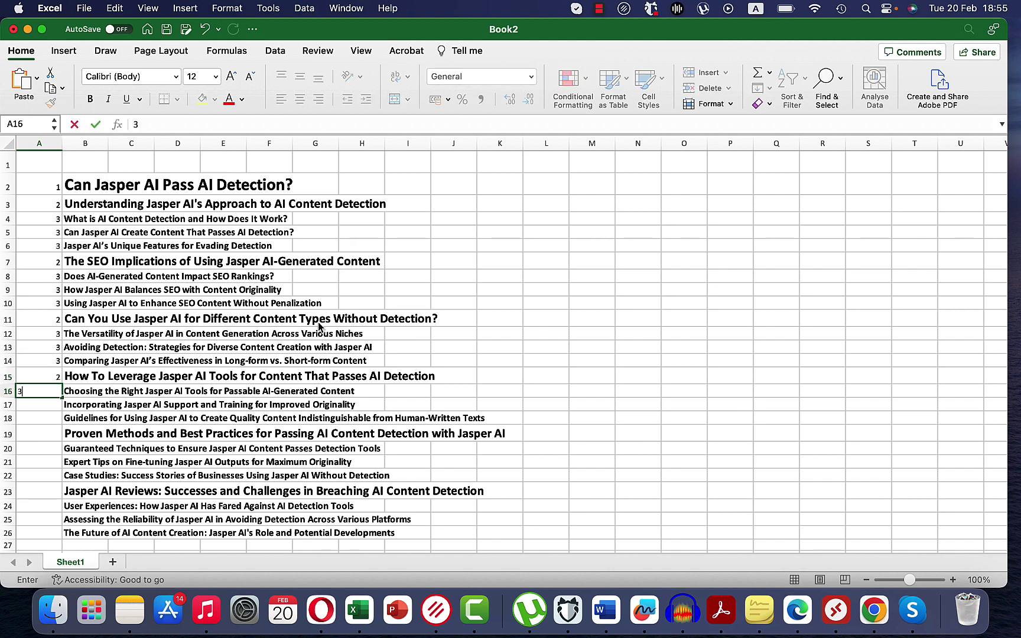
pyautogui.press('Return')
pyautogui.write('3')
pyautogui.press('Return')
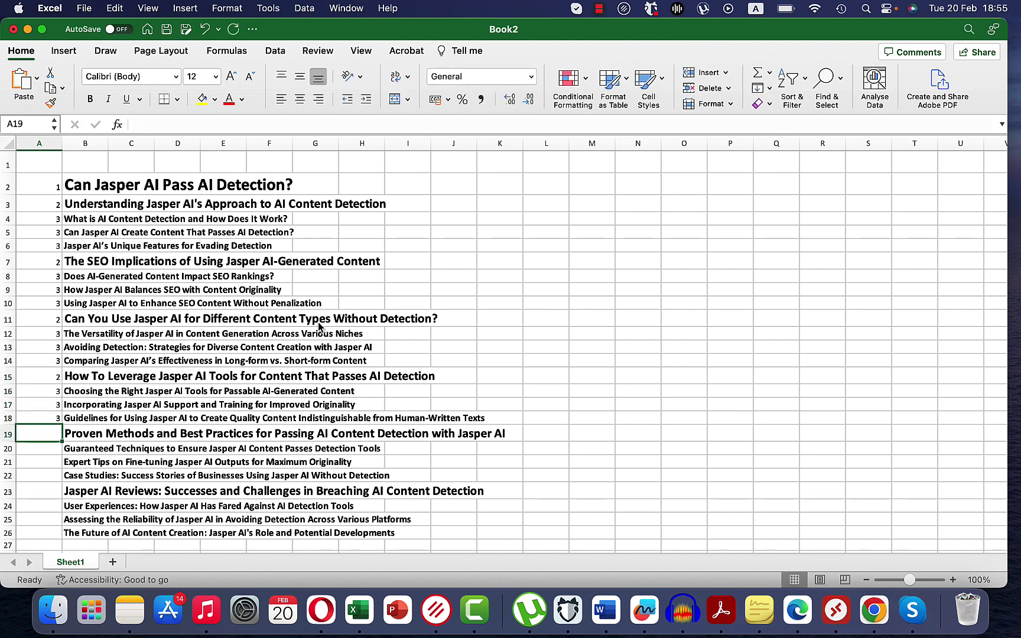
pyautogui.write('2 3 3 3 2 3 3 3')
pyautogui.moveTo(55, 185); pyautogui.dragTo(83, 531)
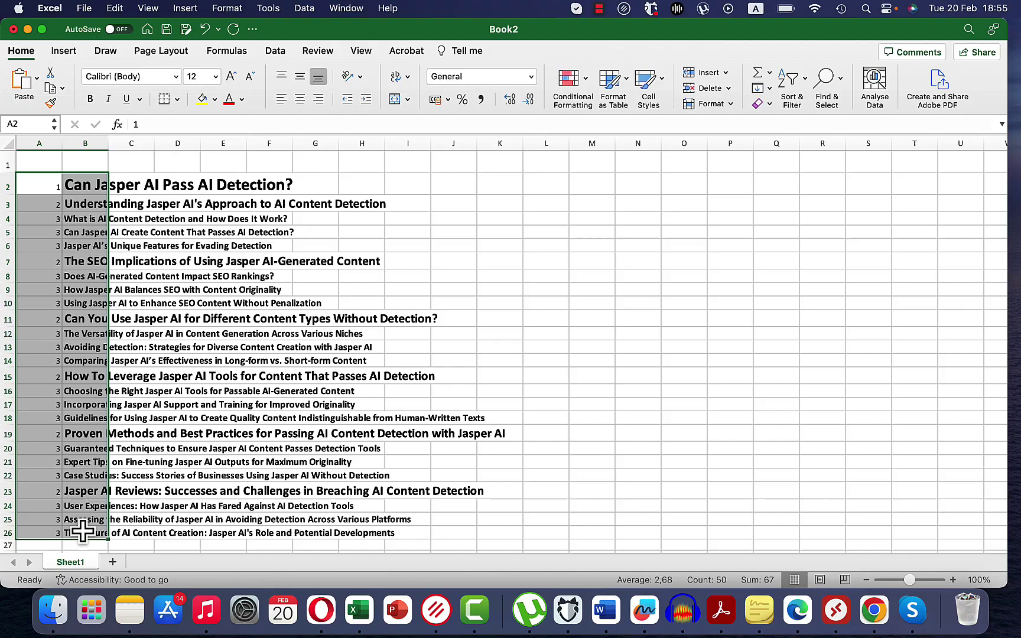
# - Paste the 25 copied headings into the SEOWriting.ai outline editor
pyautogui.press('super+c')
pyautogui.press('super+Tab')
pyautogui.click(235, 15)
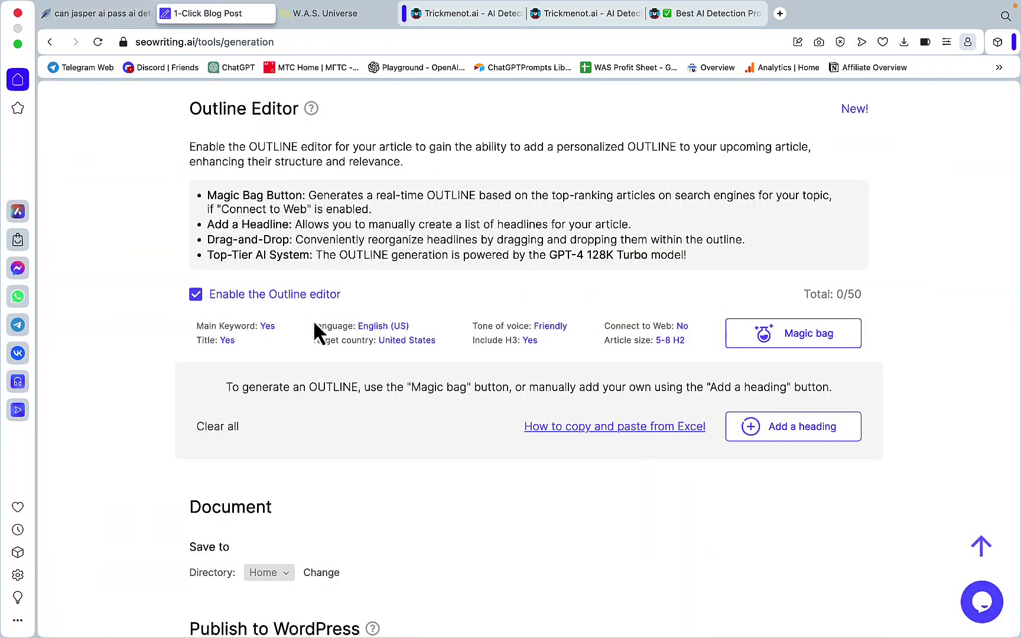
pyautogui.scroll(-3, 314, 320)
pyautogui.scroll(3, 280, 372)
pyautogui.press('super+v')
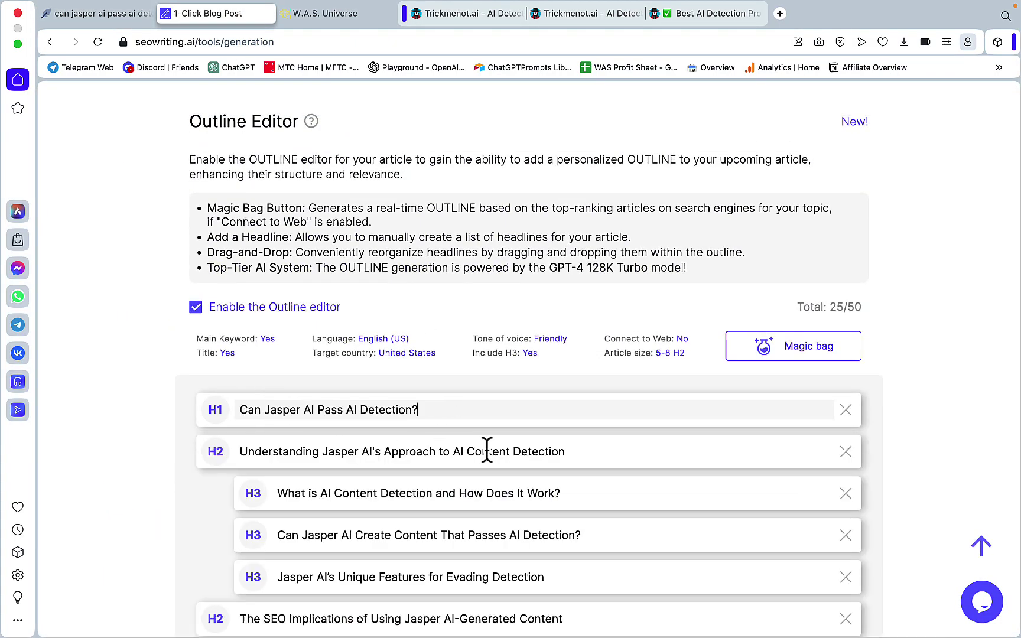
pyautogui.scroll(-20, 487, 452)
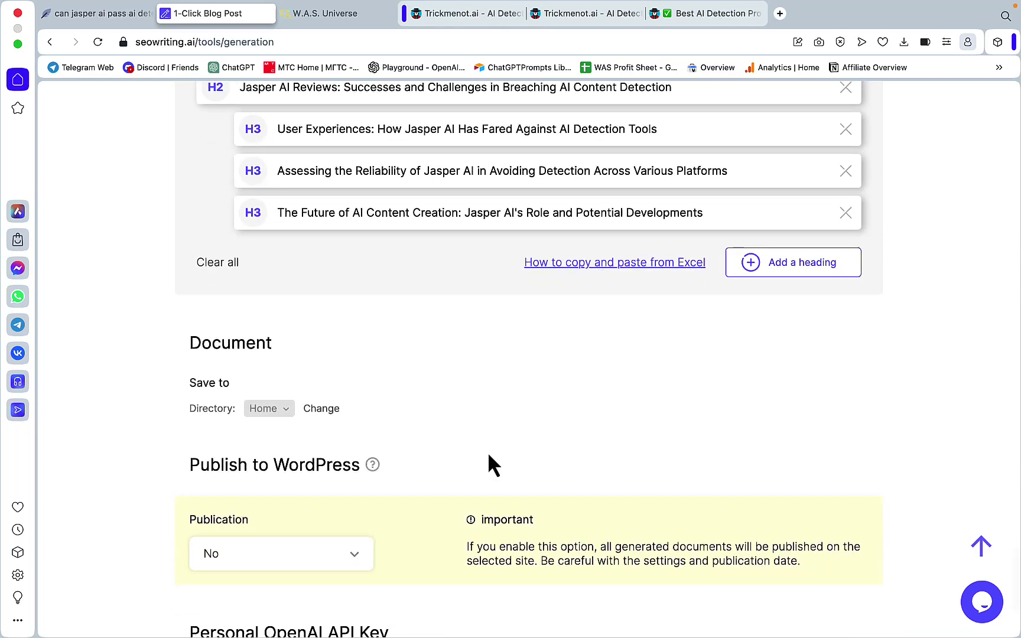
pyautogui.scroll(-5, 488, 451)
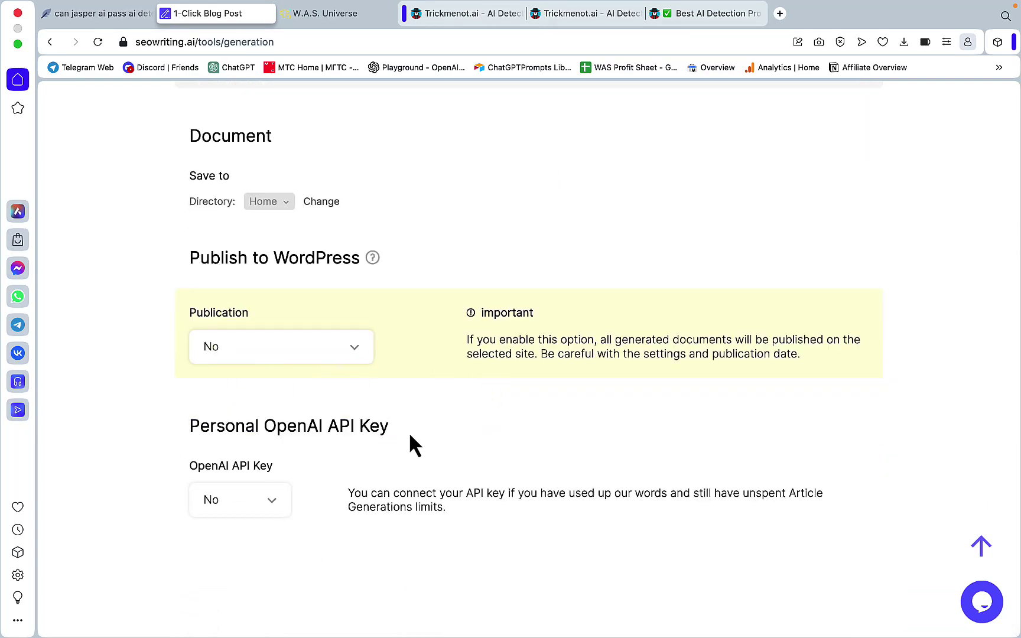
# - Set the web connection (Network) option to Yes
pyautogui.click(358, 352)
pyautogui.scroll(10, 289, 293)
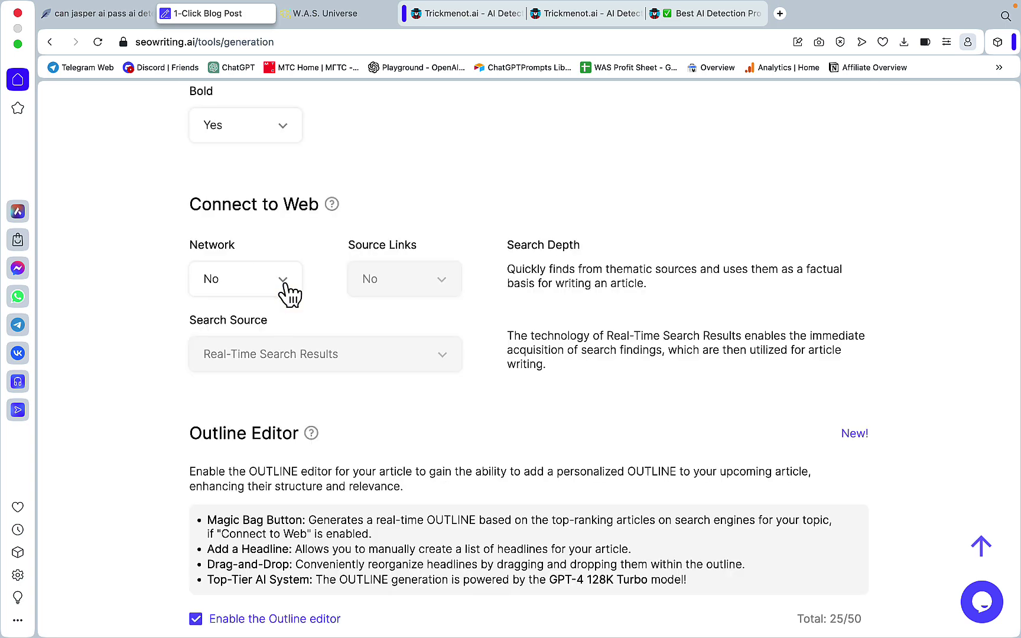
pyautogui.click(290, 293)
pyautogui.click(239, 364)
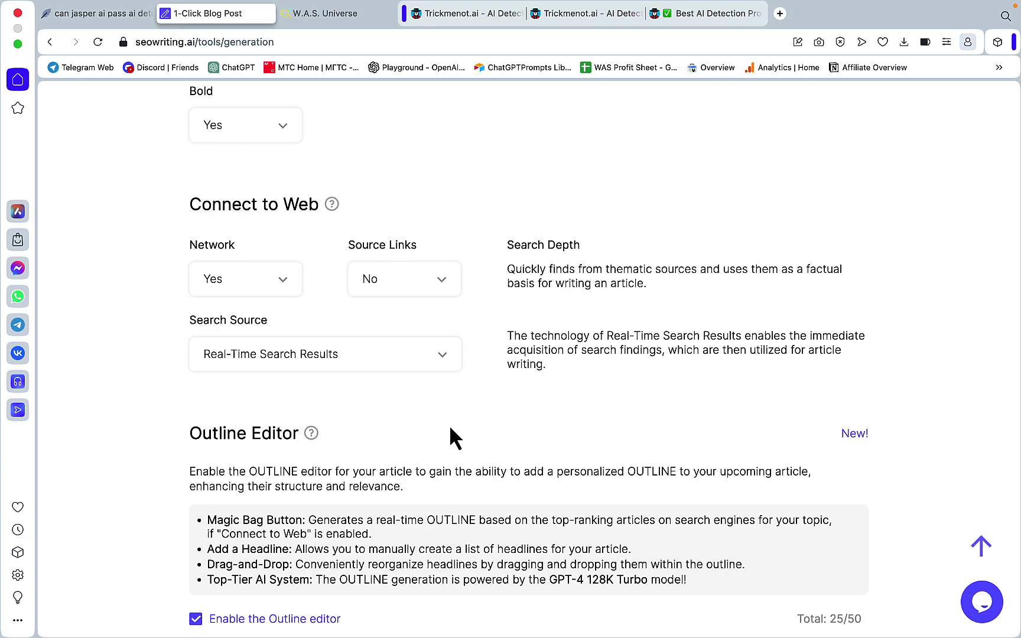
# - Run the generation of the article from the outline
pyautogui.scroll(15, 451, 431)
pyautogui.scroll(10, 449, 435)
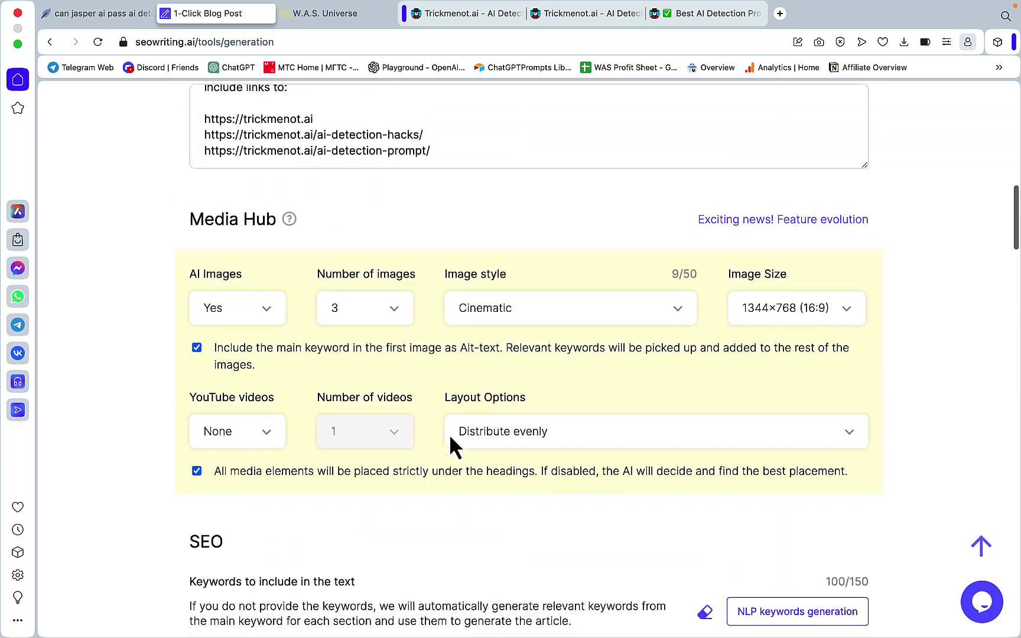
pyautogui.scroll(3, 449, 433)
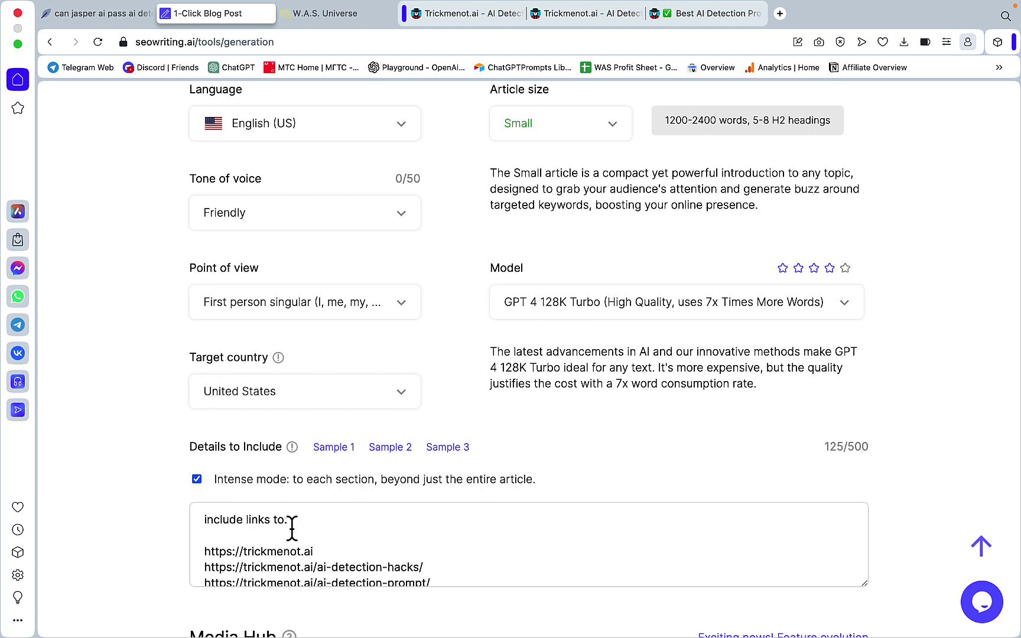
pyautogui.scroll(-1, 319, 556)
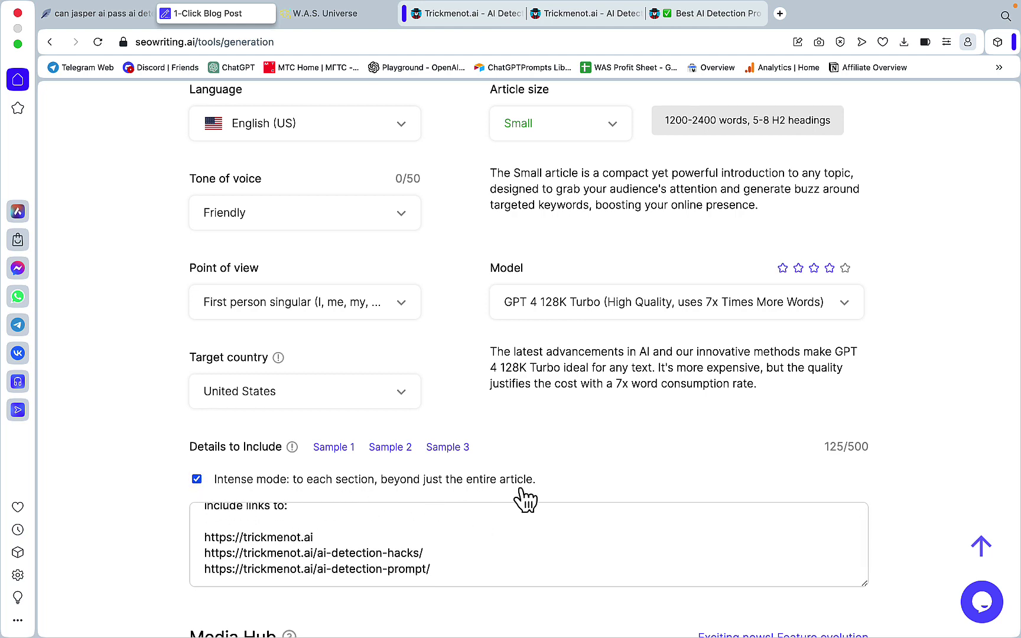
pyautogui.scroll(2, 633, 498)
pyautogui.scroll(6, 634, 498)
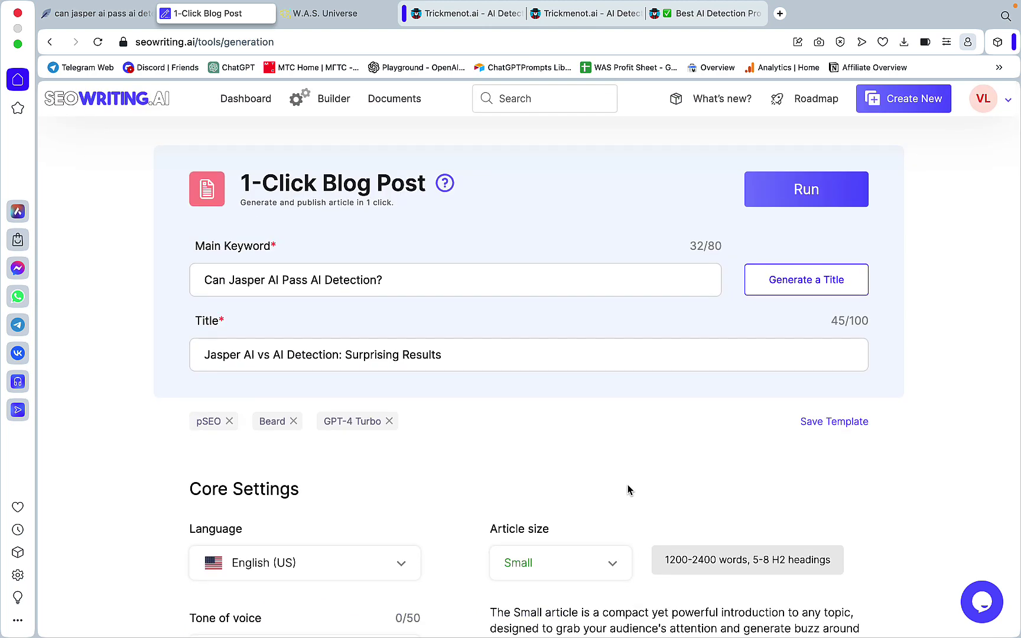
pyautogui.click(802, 196)
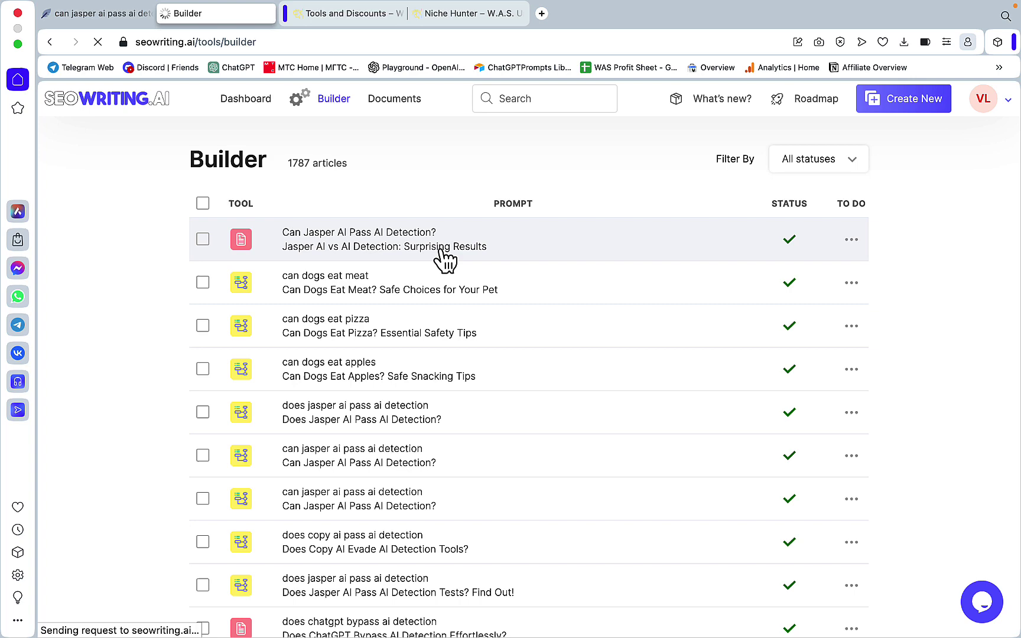
# - Copy the whole generated 'Can Jasper AI Pass AI Detection?' article for NeuronWriter
pyautogui.click(445, 258)
pyautogui.press('super+a')
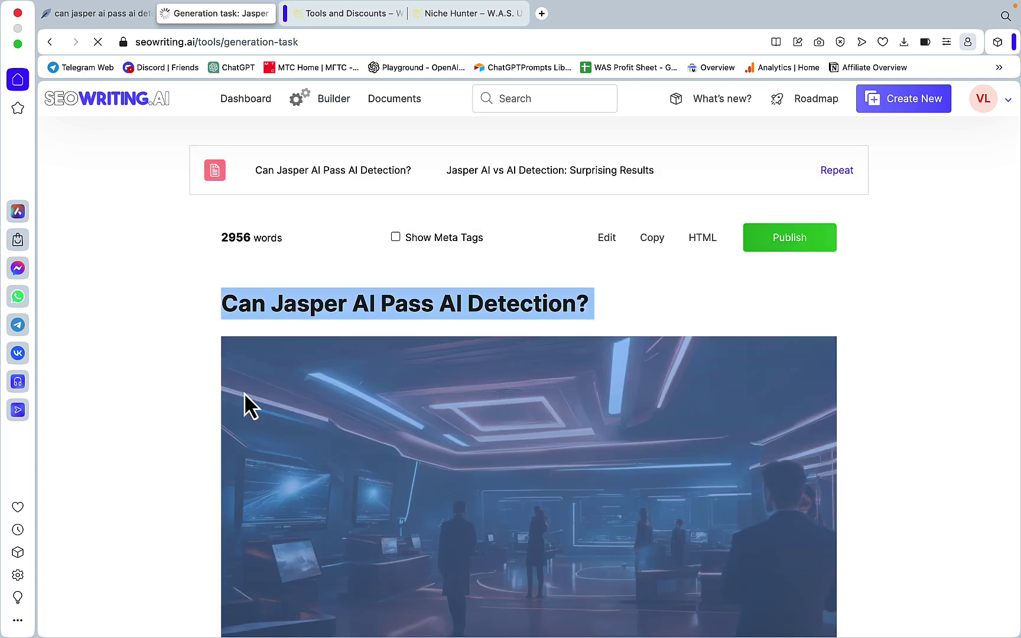
pyautogui.click(525, 266)
pyautogui.click(108, 14)
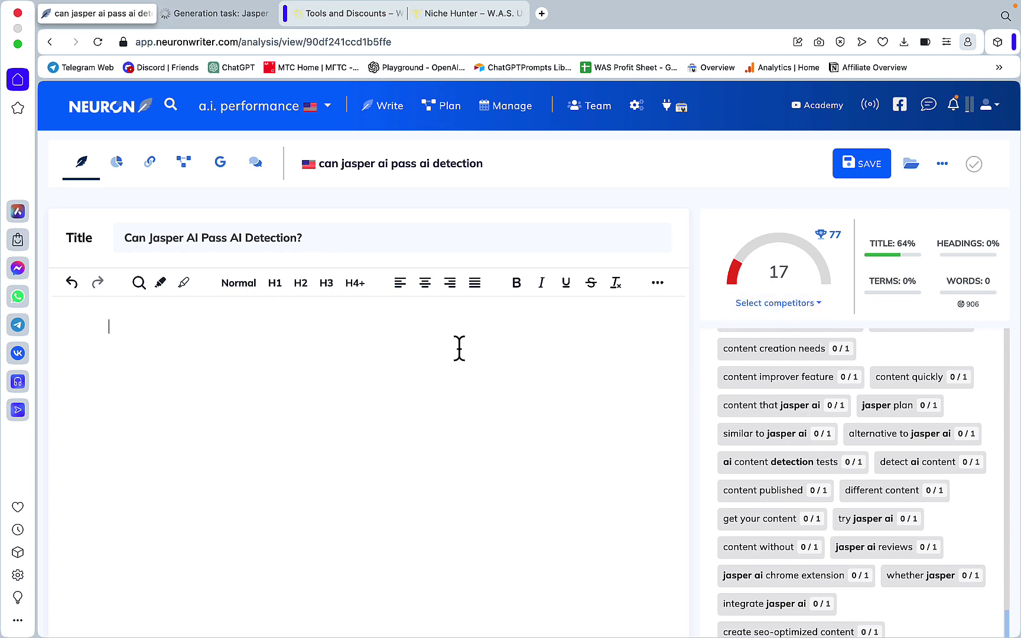
# - Paste the Jasper AI article into NeuronWriter and review its score of 81 at 2836 words
pyautogui.press('super+v')
pyautogui.scroll(-5, 324, 399)
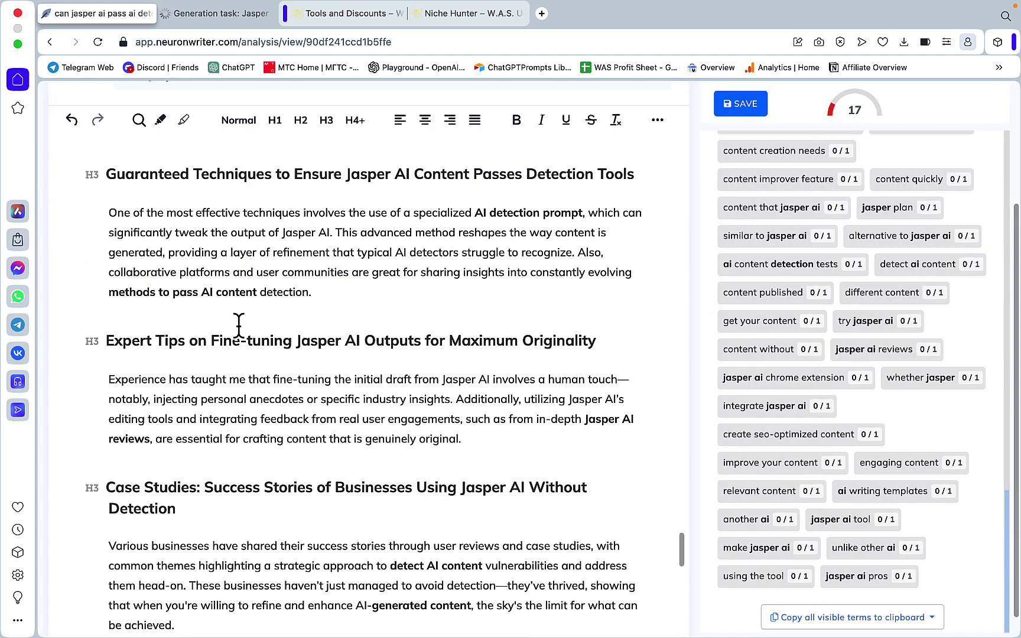
pyautogui.scroll(5, 326, 394)
pyautogui.scroll(15, 327, 396)
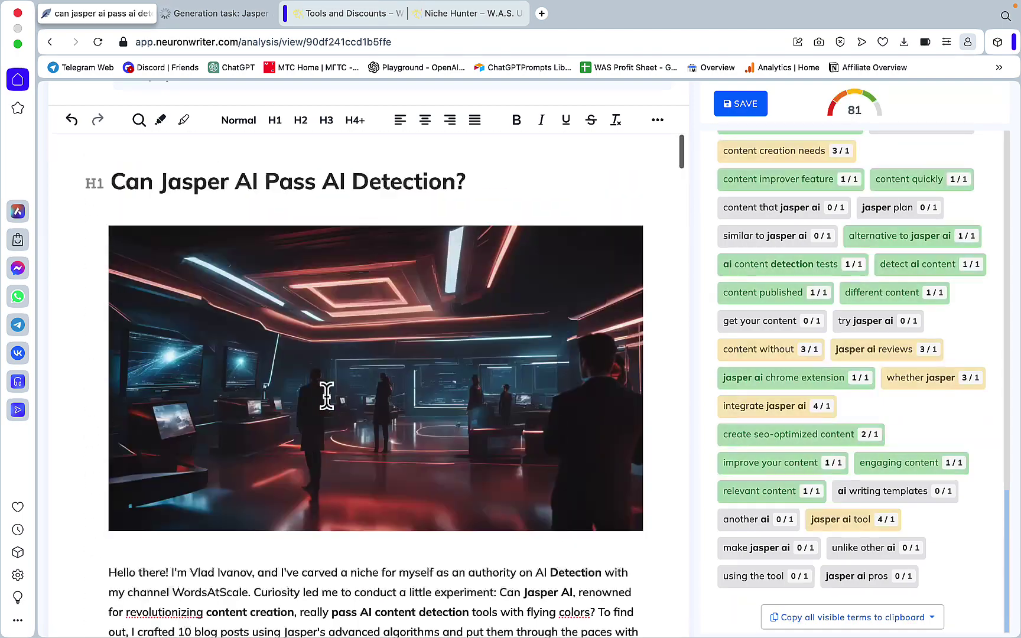
pyautogui.scroll(5, 686, 415)
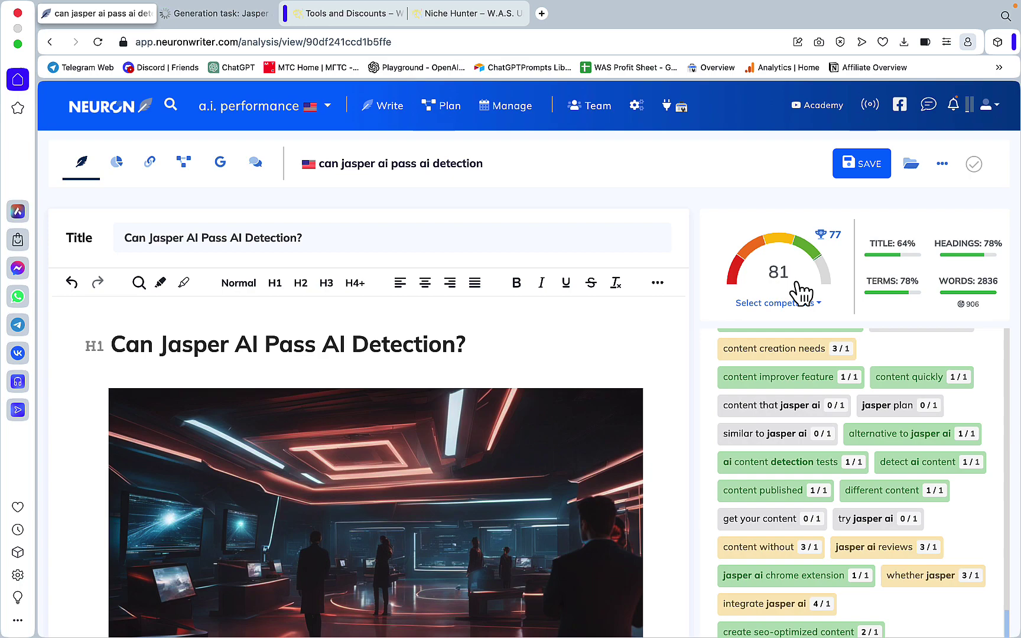
pyautogui.moveTo(837, 250)
pyautogui.scroll(-20, 668, 354)
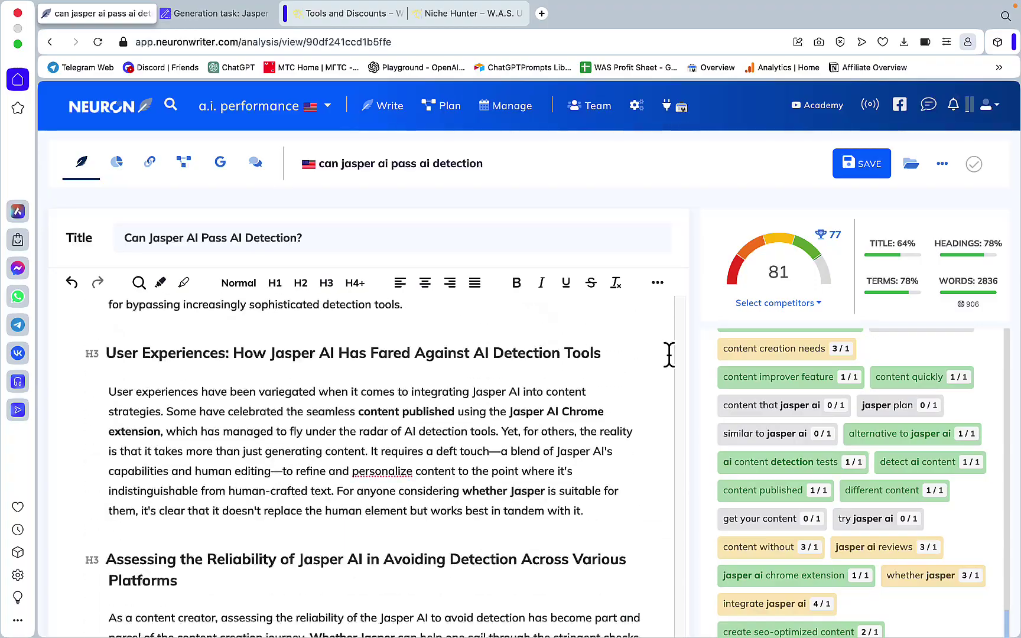
pyautogui.scroll(20, 669, 354)
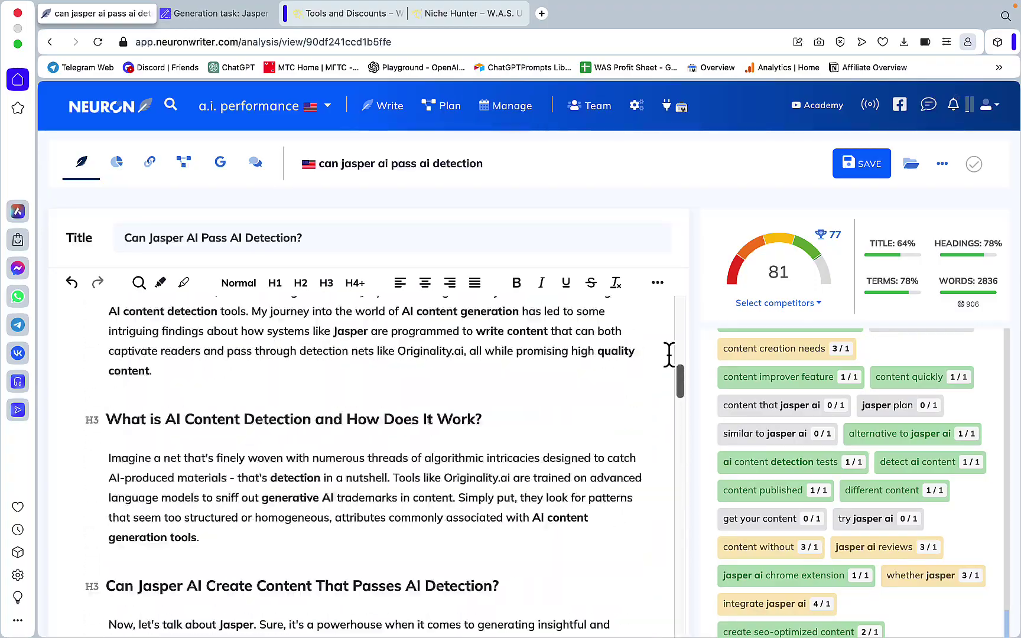
pyautogui.scroll(10, 669, 354)
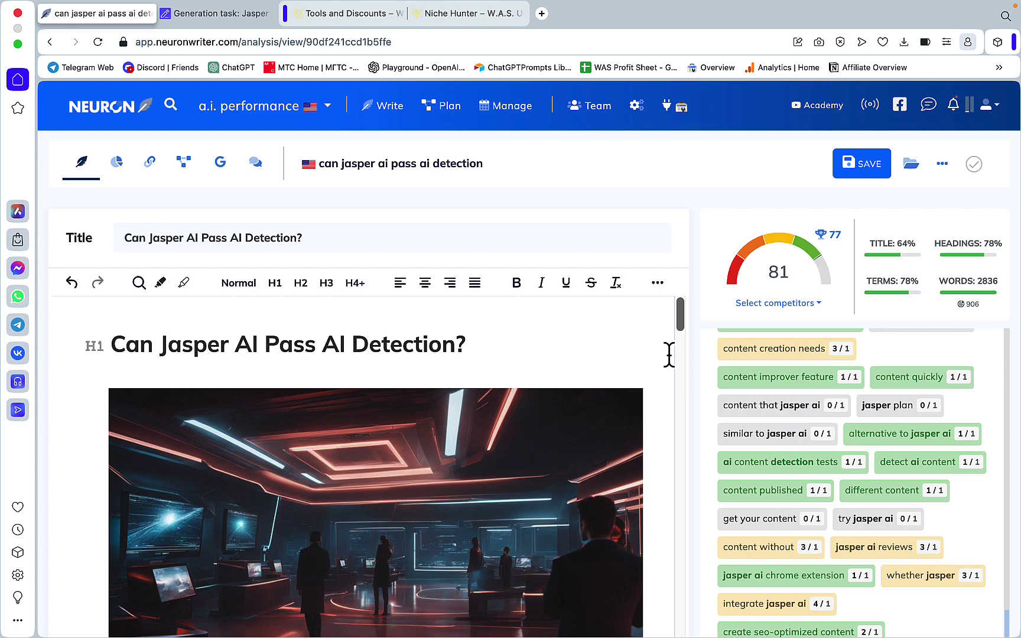
pyautogui.scroll(10, 916, 435)
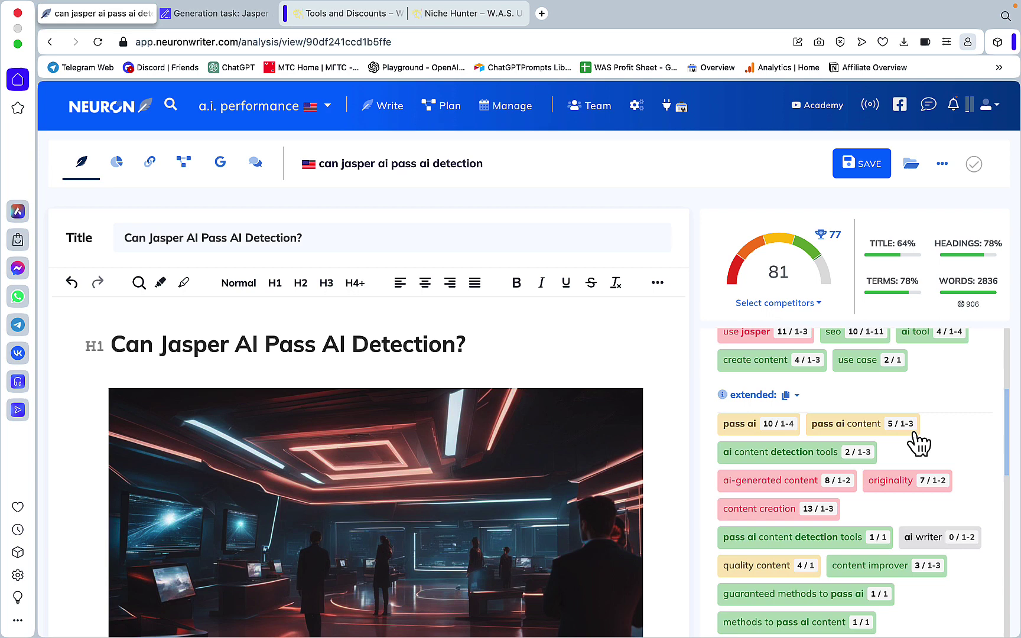
pyautogui.scroll(5, 913, 439)
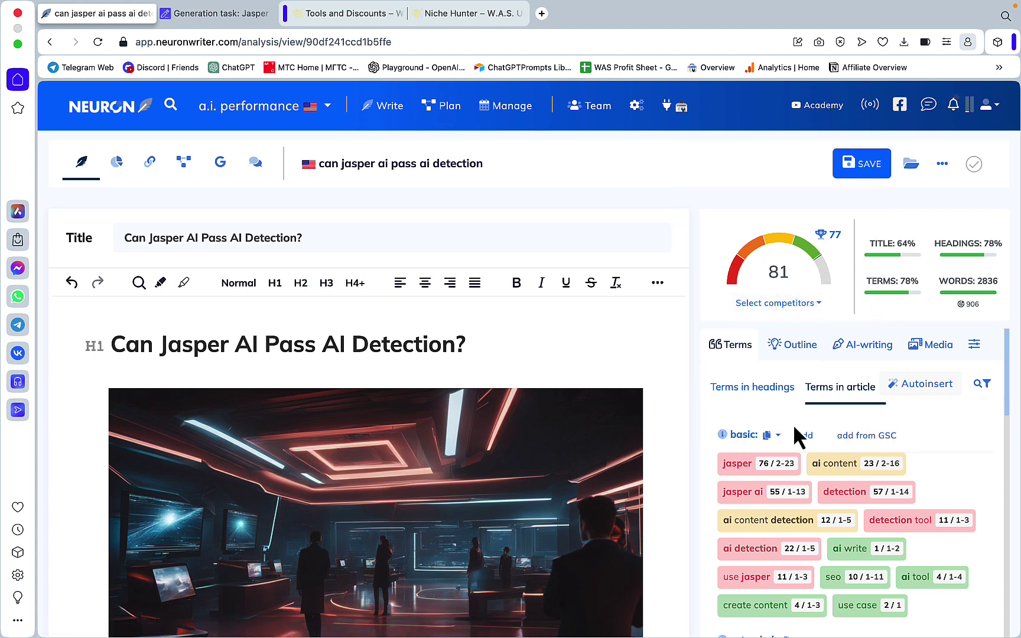
# - Autoinsert and accept all nine suggested phrases, raising the score to 82 at 2881 words
pyautogui.click(934, 390)
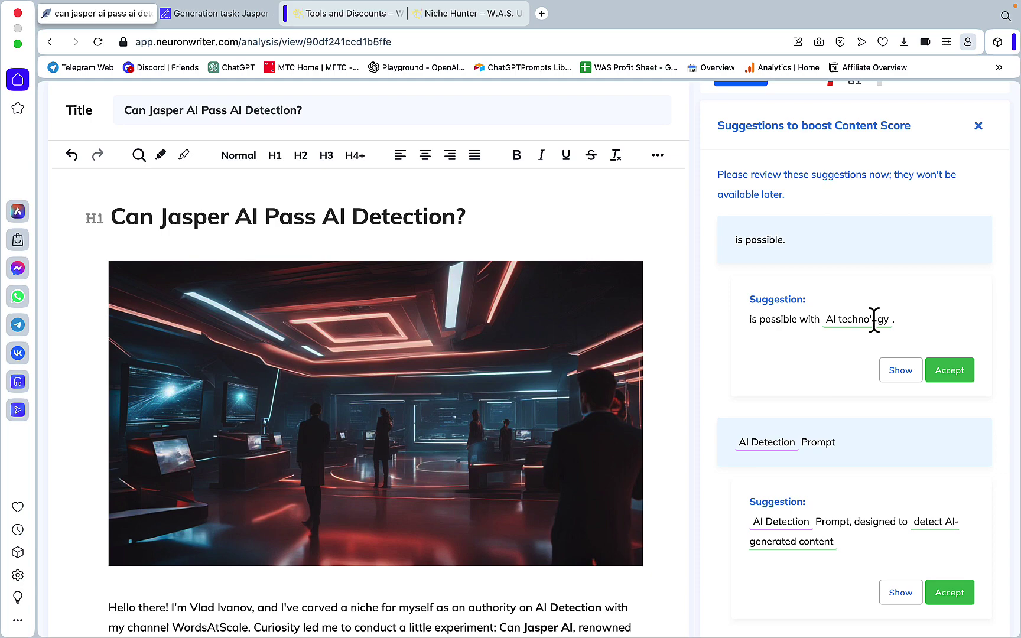
pyautogui.click(951, 384)
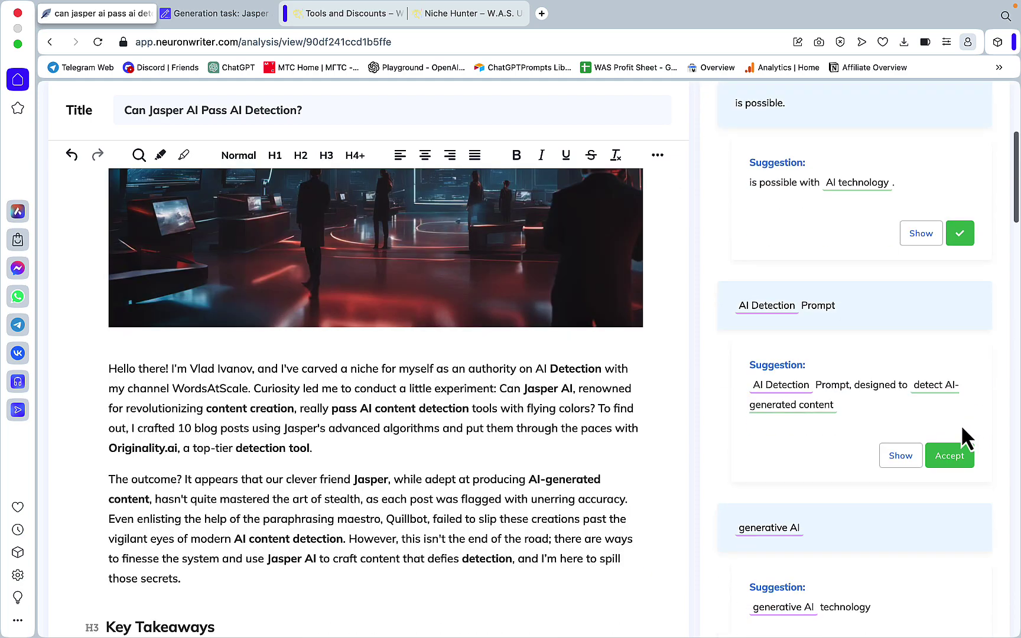
pyautogui.click(951, 456)
pyautogui.click(962, 444)
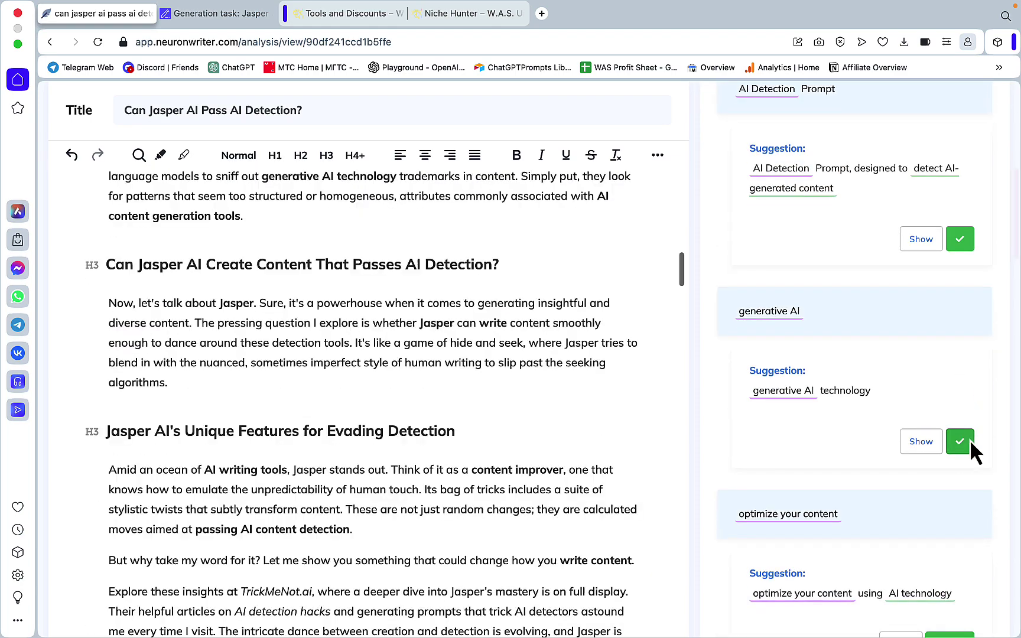
pyautogui.click(950, 425)
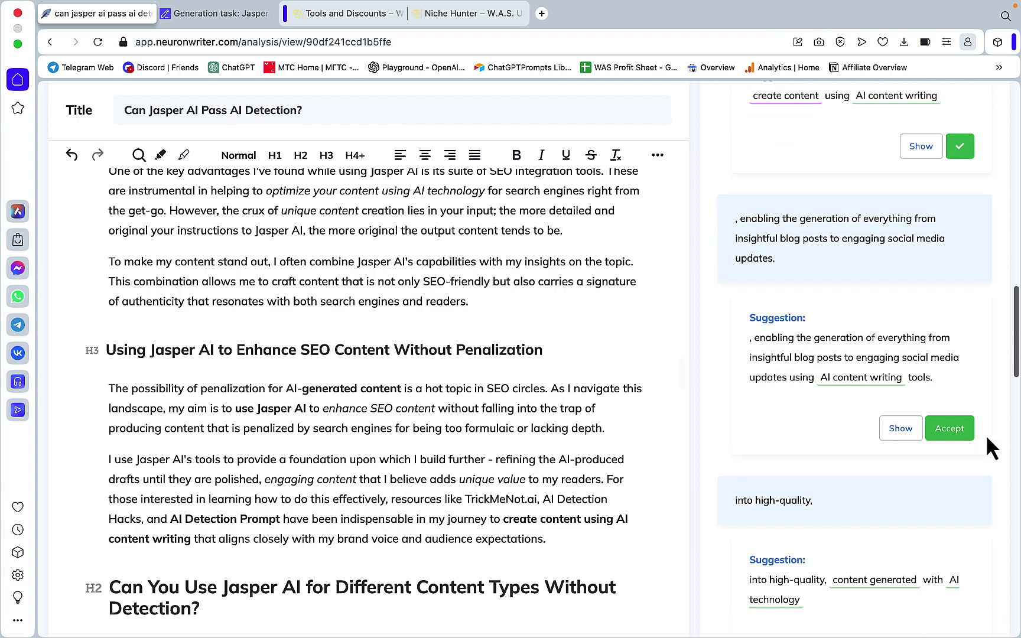
pyautogui.click(966, 431)
pyautogui.click(959, 462)
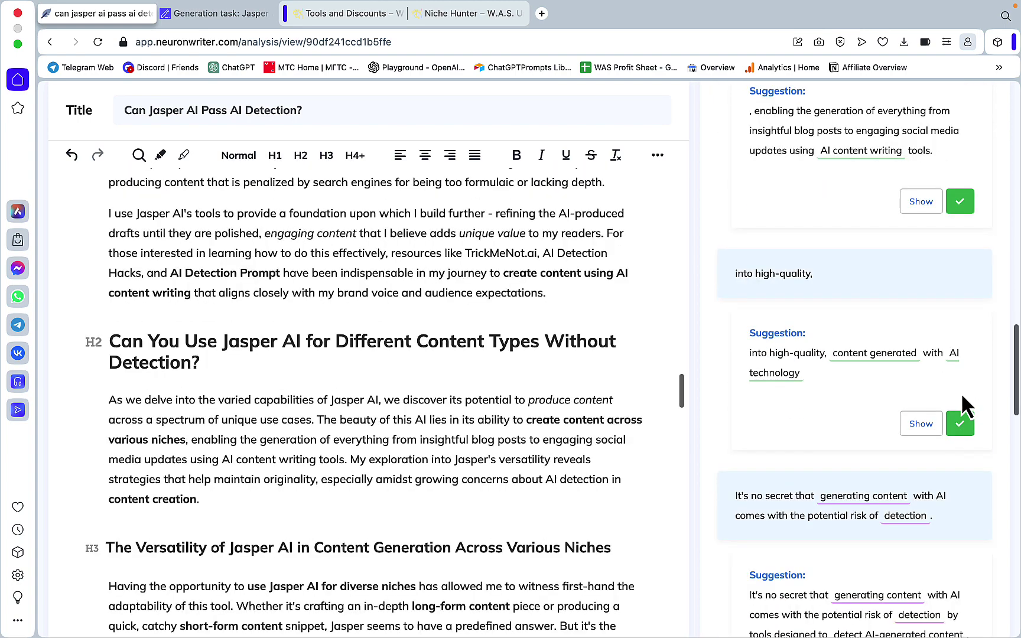
pyautogui.click(952, 495)
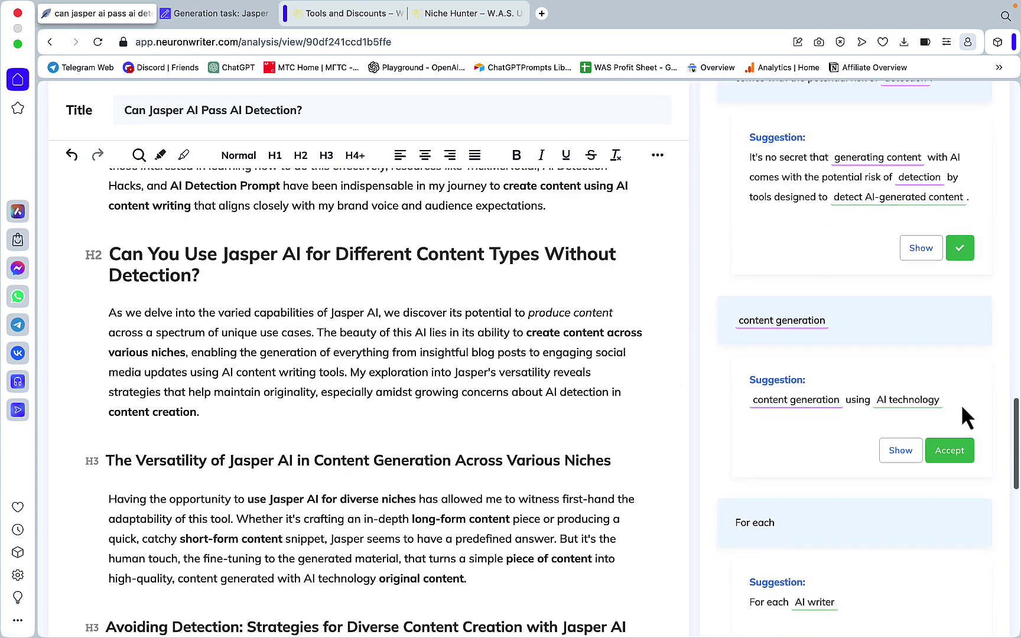
pyautogui.click(950, 451)
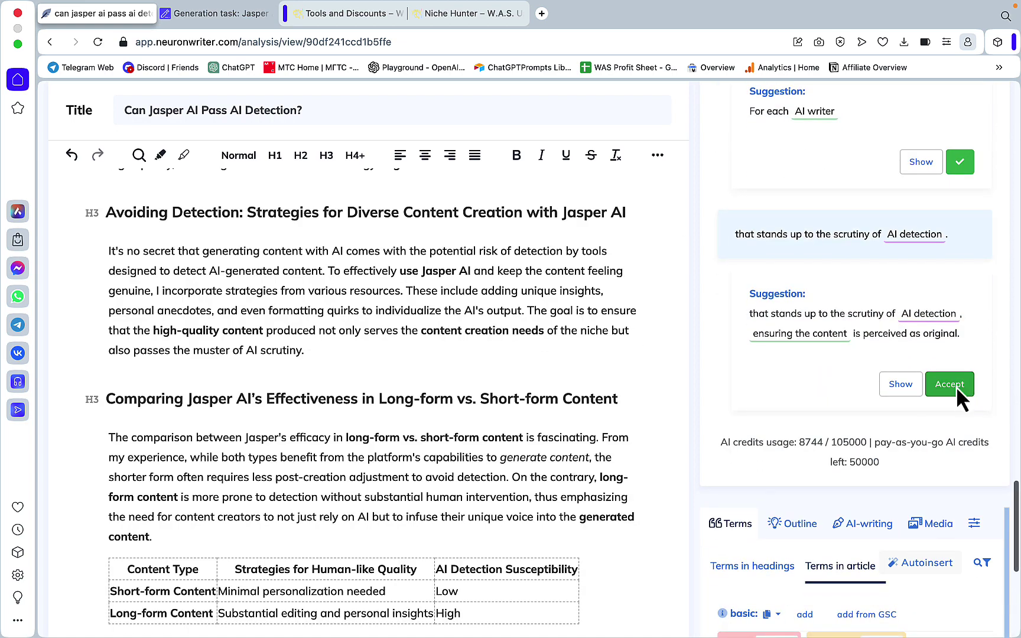
pyautogui.click(949, 384)
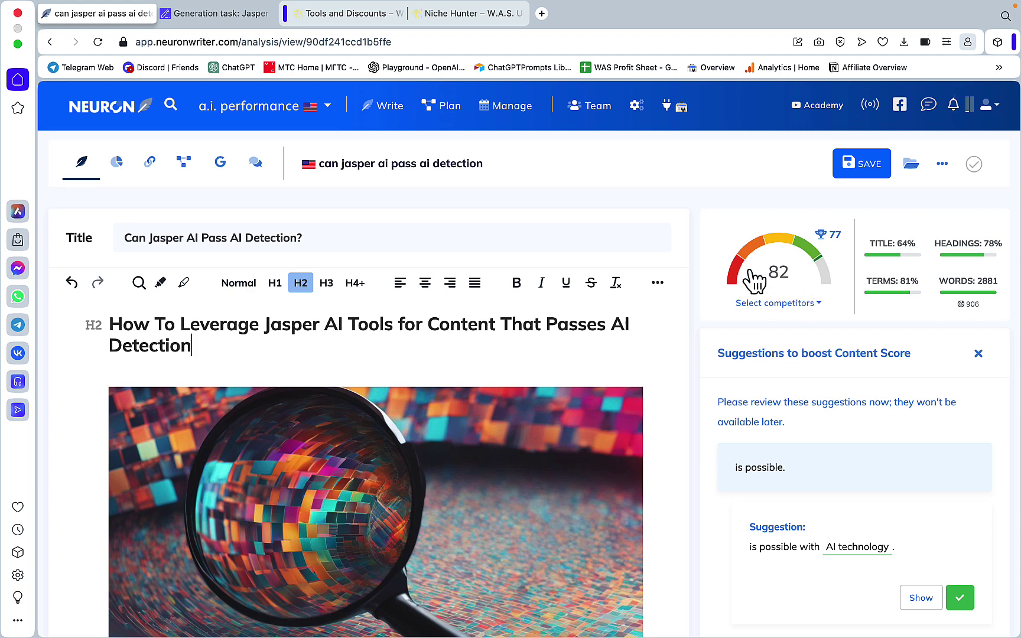
pyautogui.click(978, 354)
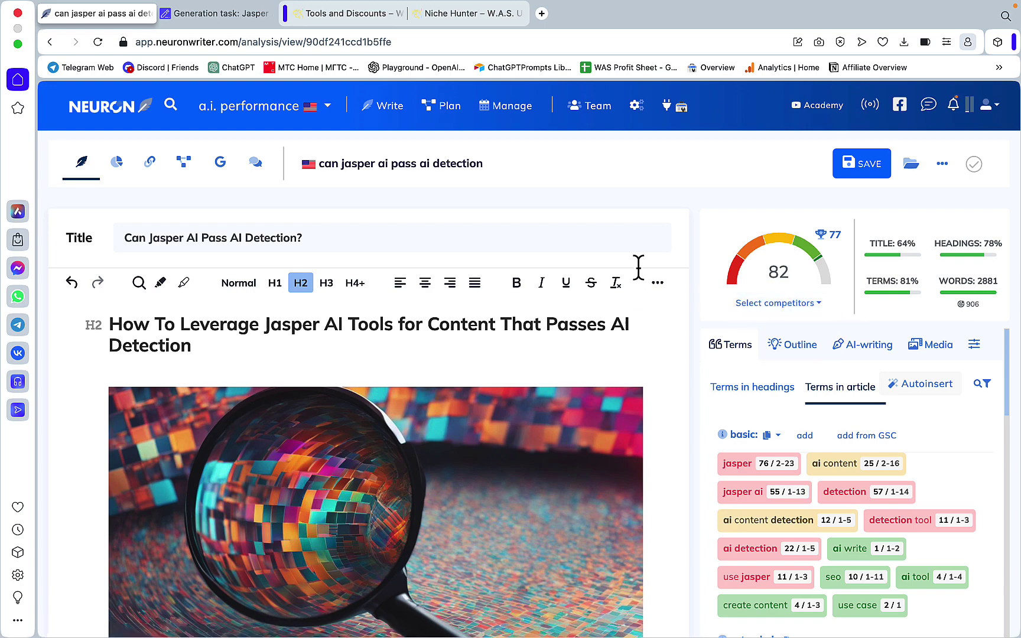
# - Back in SEOWriting.ai, select the intro paragraph of the 2956-word article and scroll through it
pyautogui.hotkey('ctrl', 'Tab')
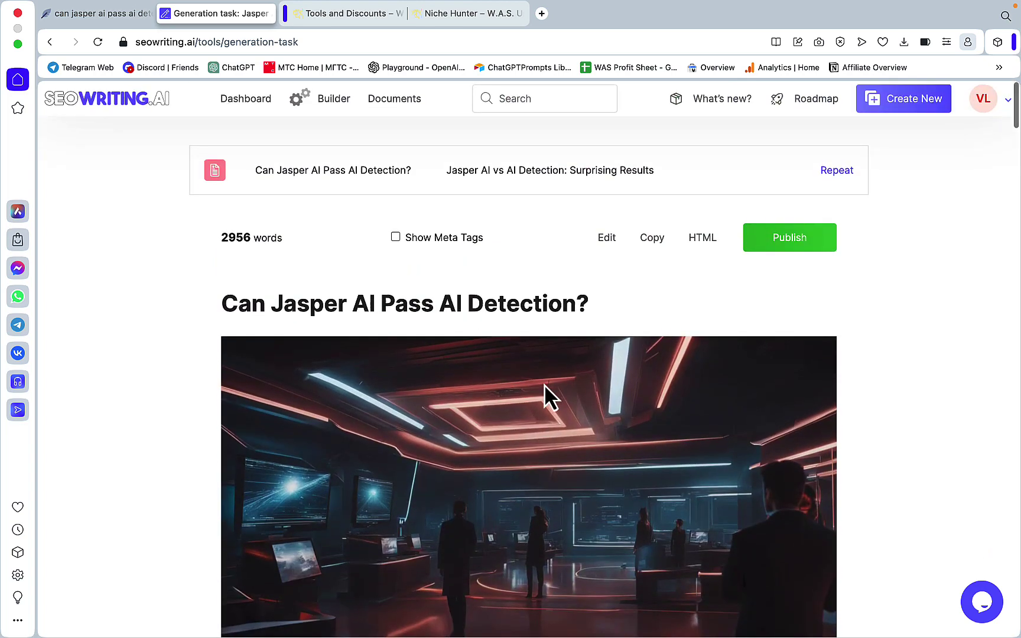
pyautogui.scroll(-8, 545, 384)
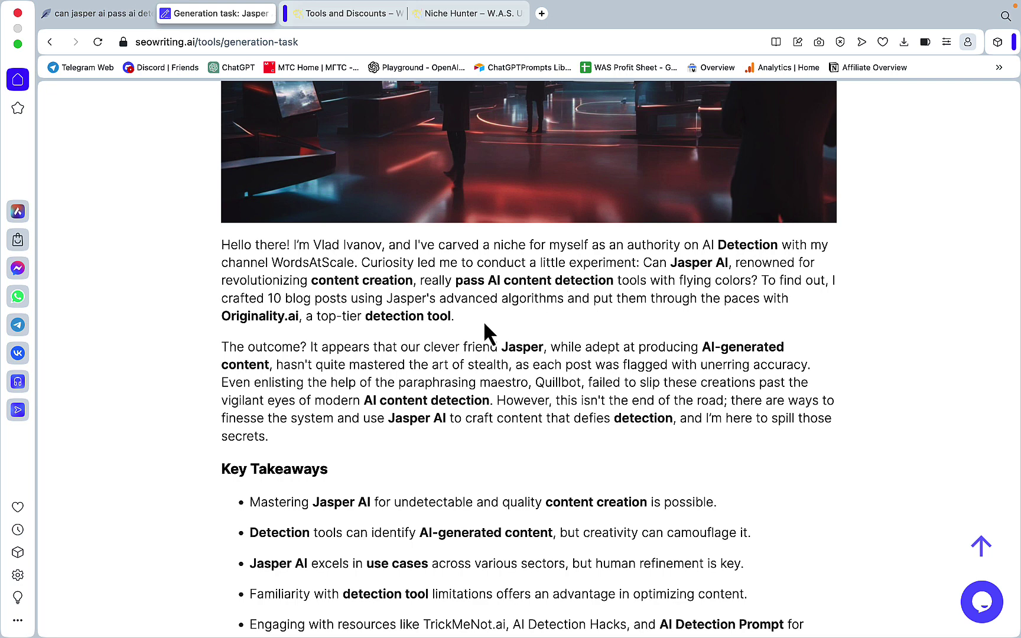
pyautogui.moveTo(483, 320); pyautogui.dragTo(218, 239)
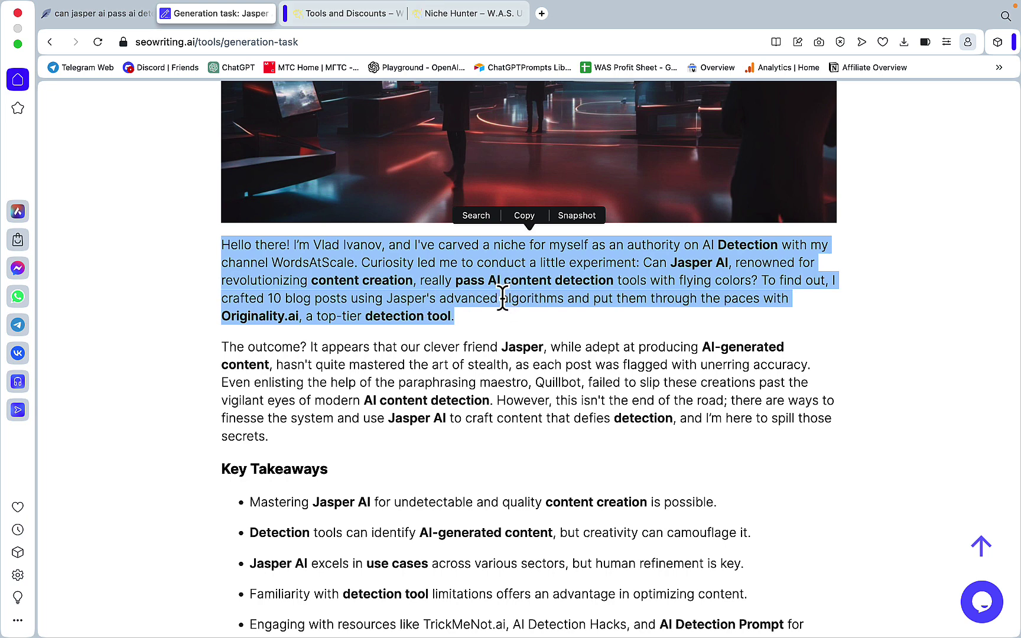
pyautogui.scroll(-3, 503, 299)
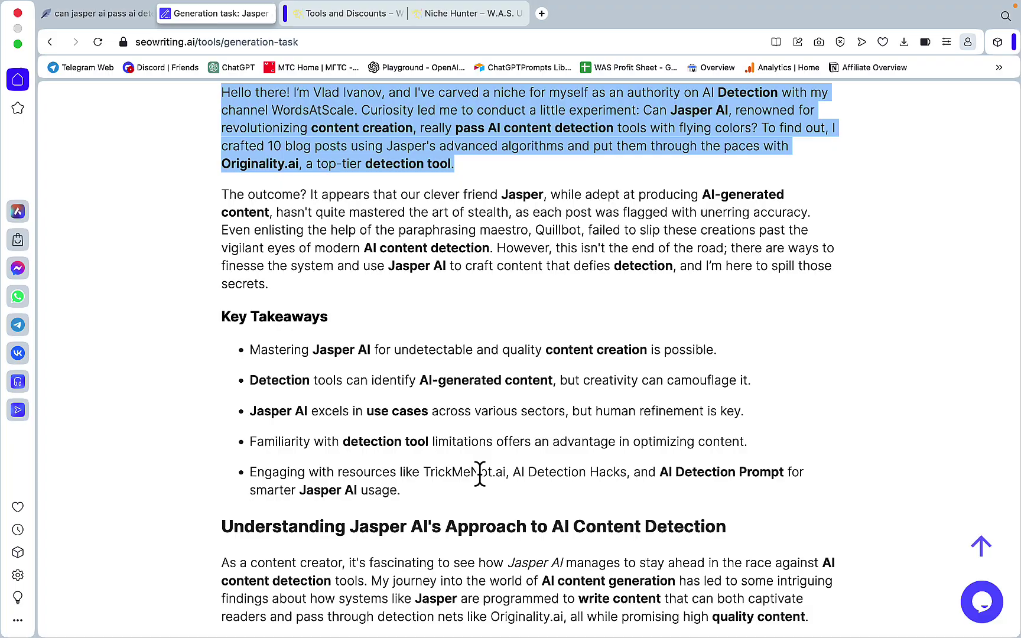
pyautogui.scroll(-20, 480, 473)
pyautogui.scroll(9, 246, 497)
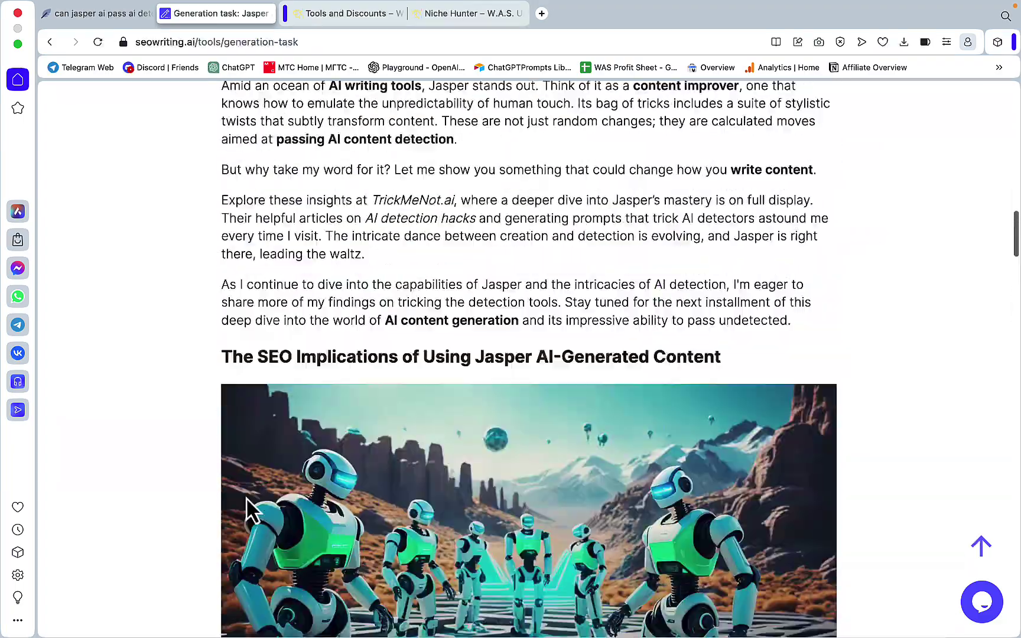
pyautogui.scroll(20, 246, 497)
pyautogui.scroll(-10, 500, 406)
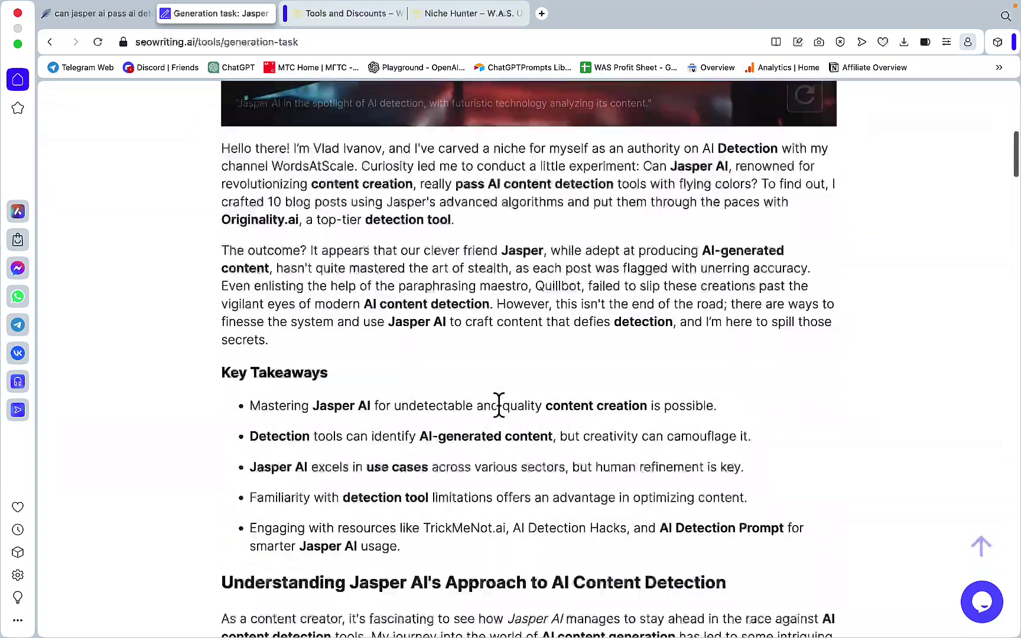
pyautogui.scroll(-1, 499, 407)
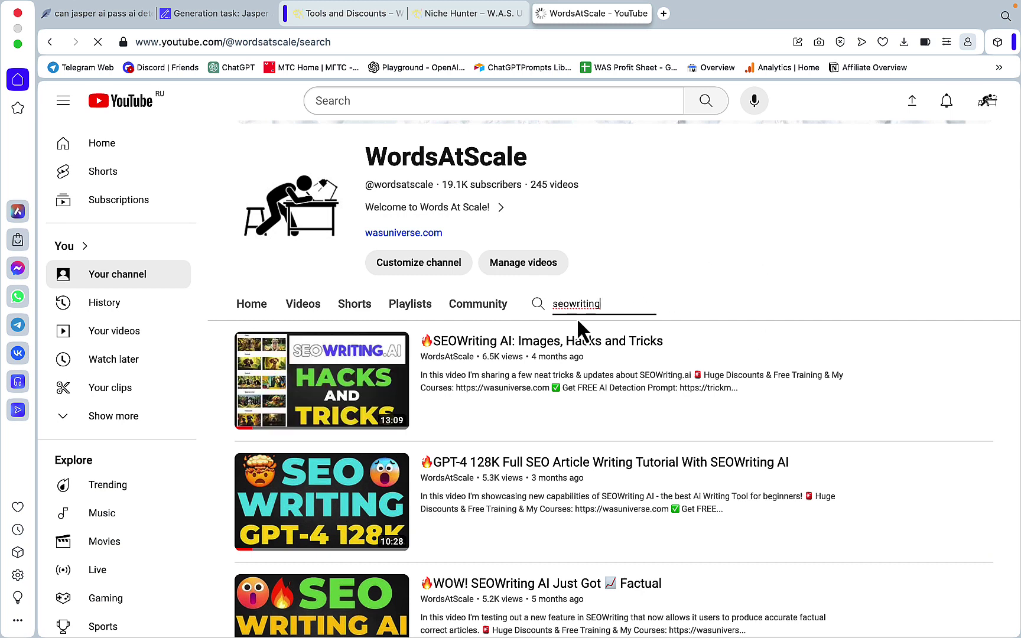
# - Review the WordsAtScale 'seowriting' video results, then go to the Tools and Discounts page
pyautogui.moveTo(457, 345)
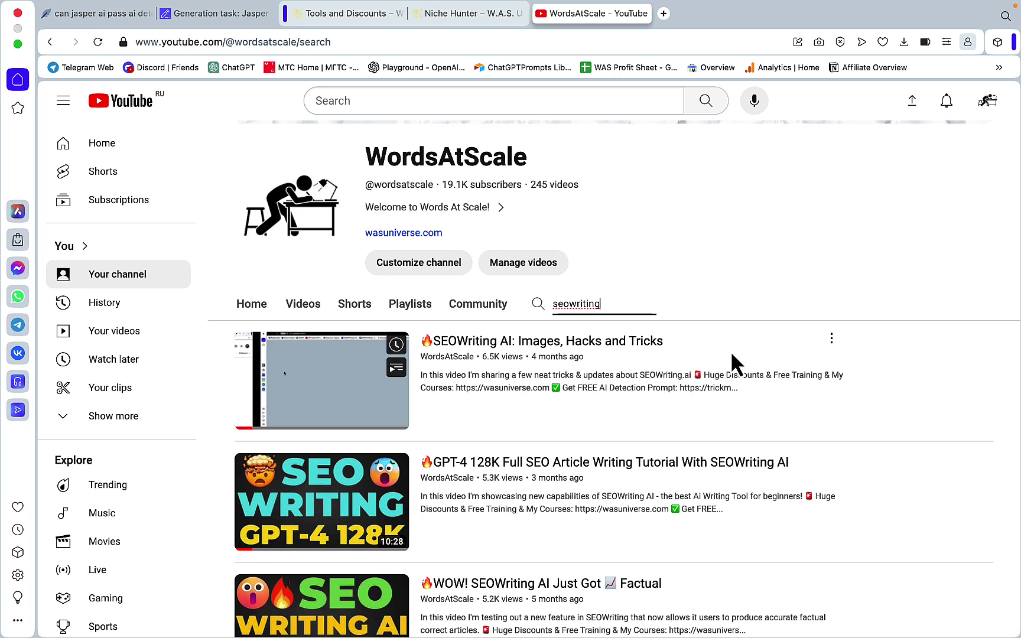
pyautogui.click(346, 13)
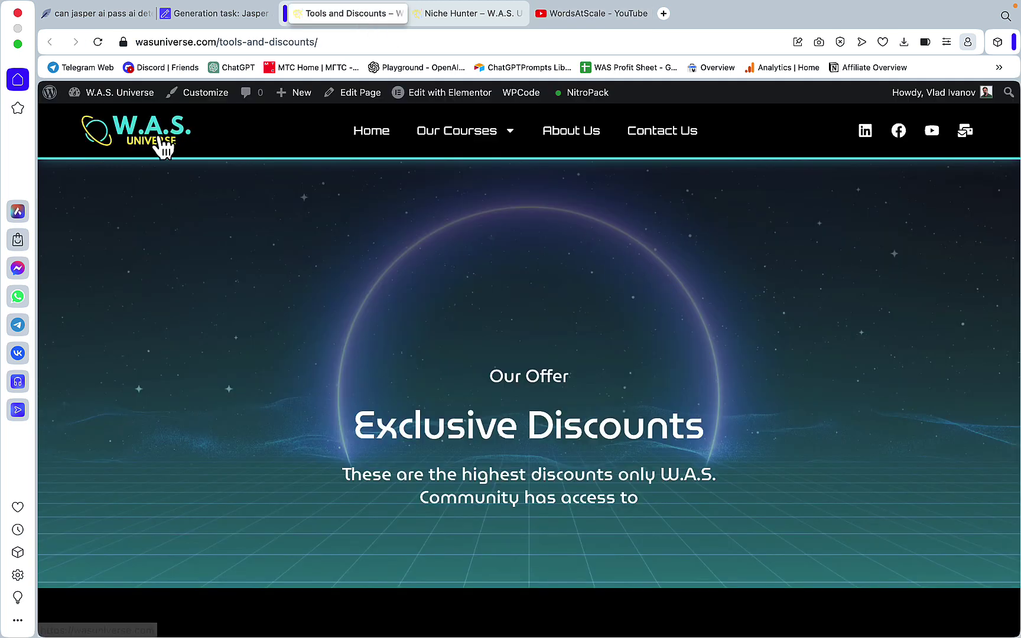
# - Scroll the Tools and Discounts page to view the coupon table
pyautogui.scroll(-8, 223, 310)
pyautogui.scroll(-10, 223, 310)
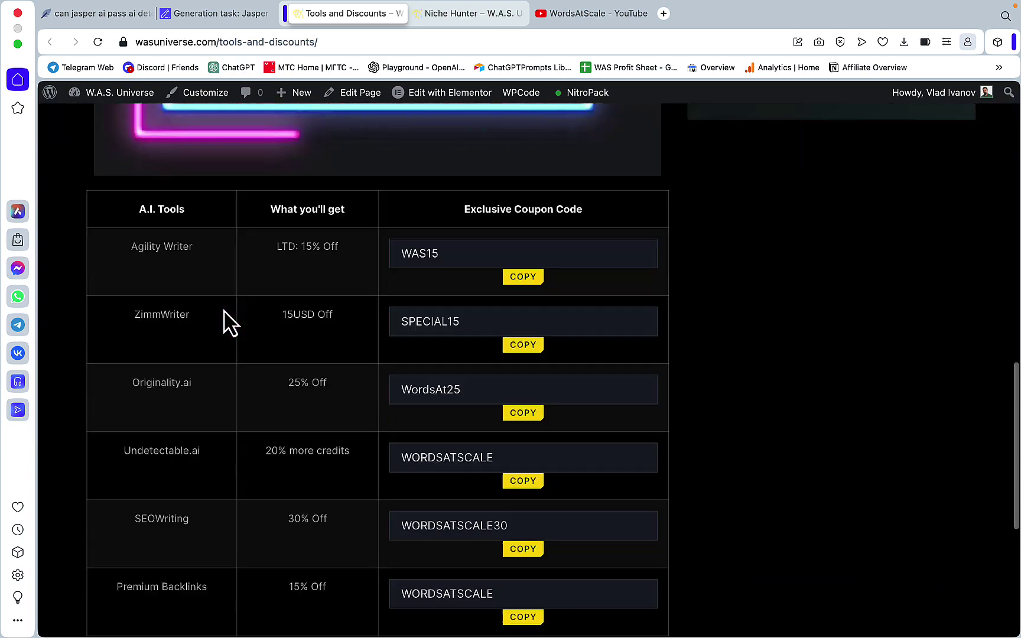
pyautogui.scroll(3, 224, 309)
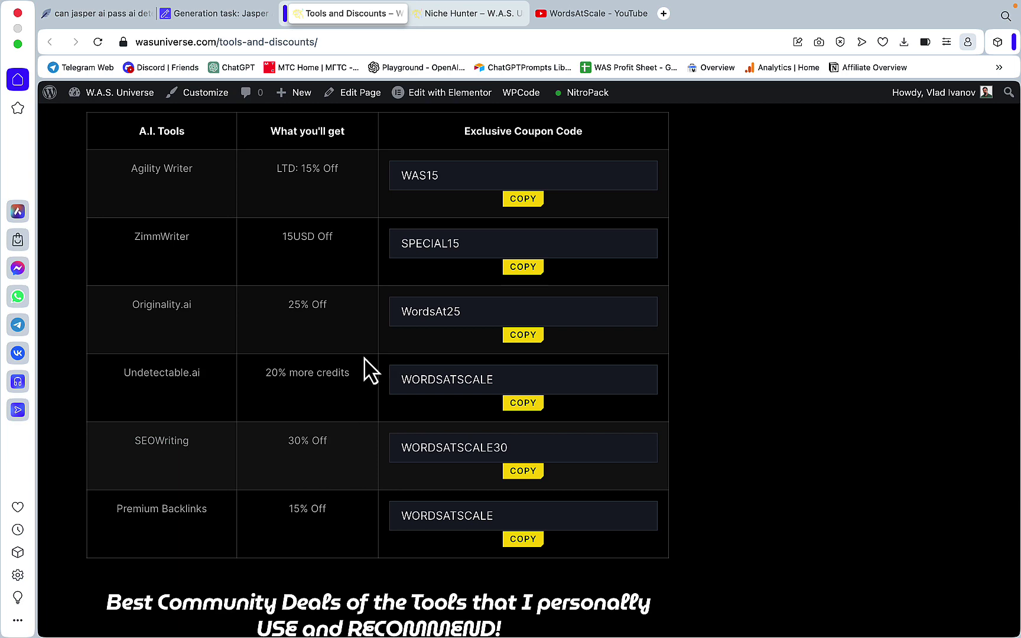
# - Browse the Niche Hunter course page with its 11-section overview
pyautogui.click(482, 16)
pyautogui.scroll(-10, 620, 343)
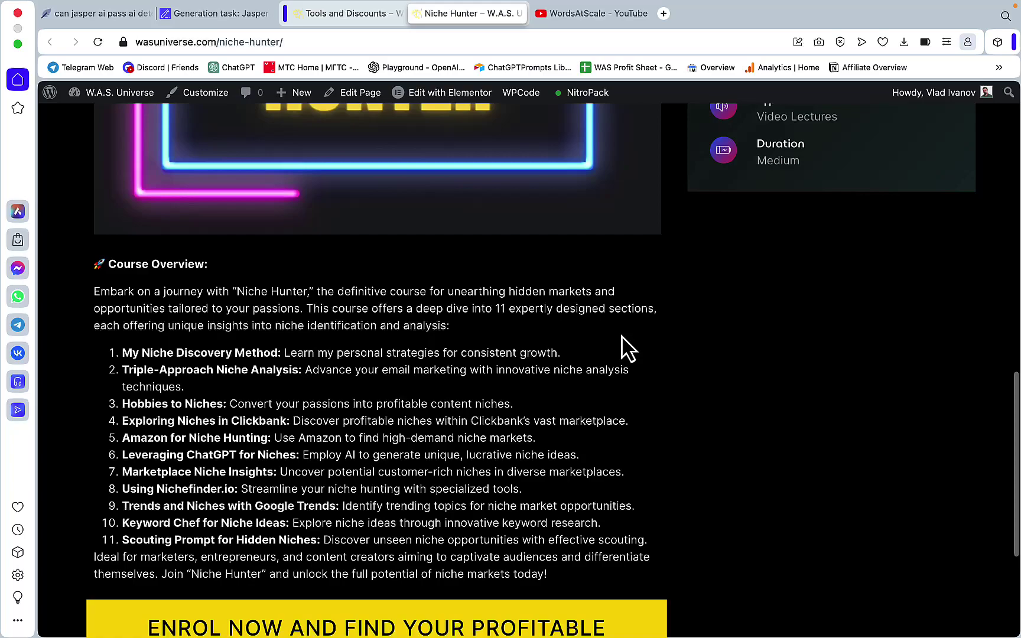
pyautogui.scroll(5, 618, 334)
pyautogui.scroll(4, 628, 349)
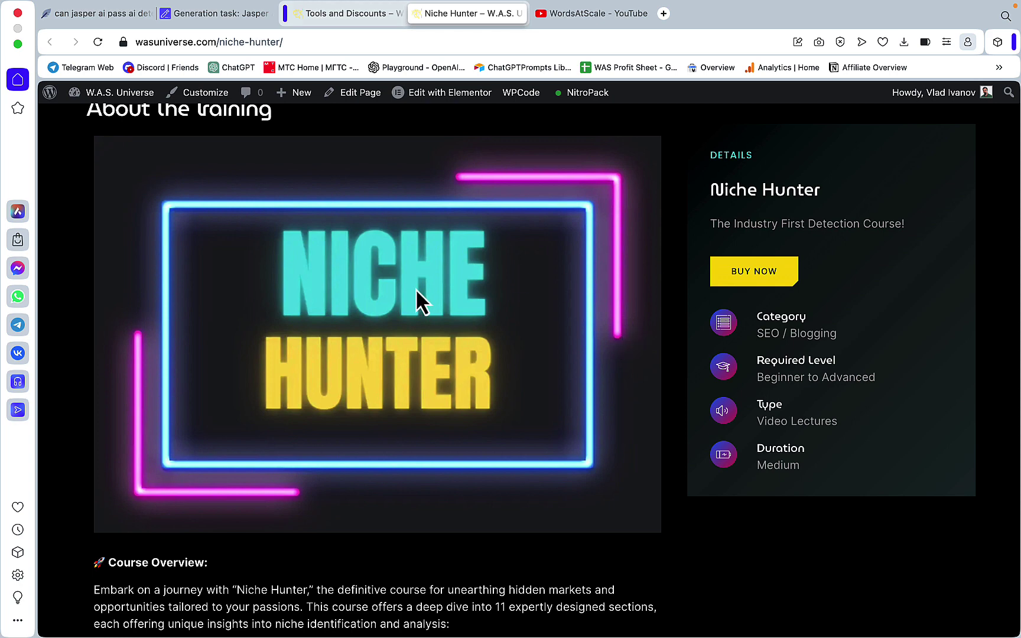
pyautogui.scroll(-3, 416, 290)
pyautogui.scroll(2, 415, 289)
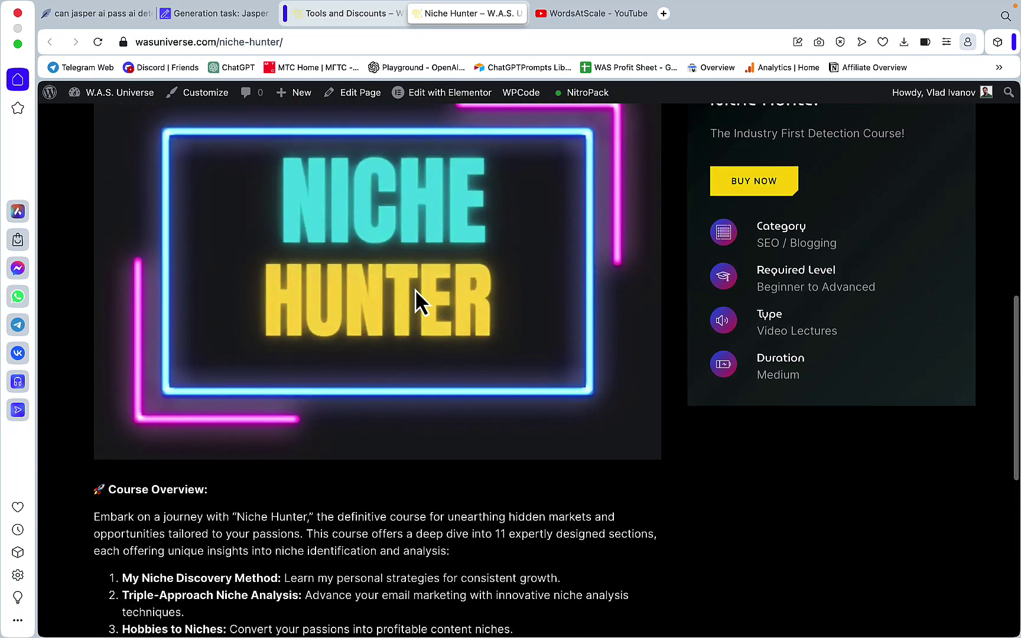